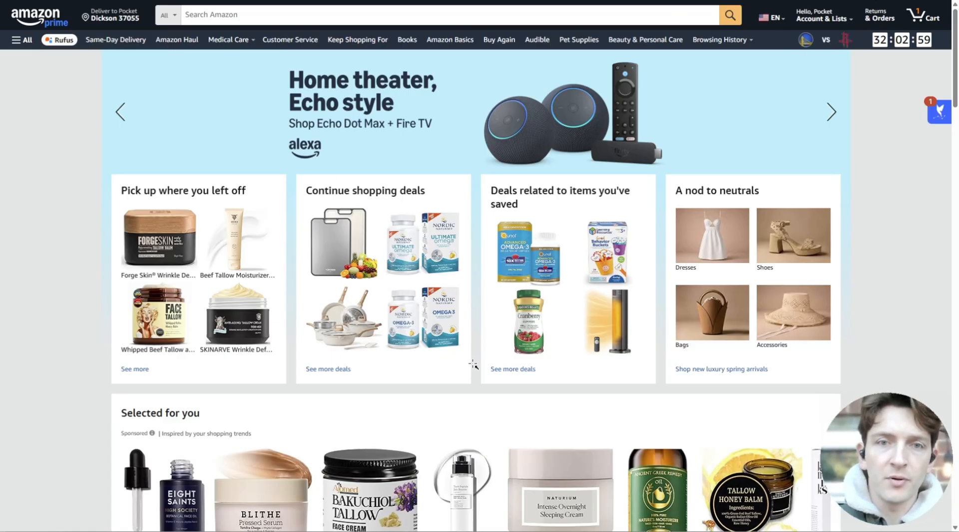
# - Search Amazon for "beef tallow"
pyautogui.moveTo(477, 361); pyautogui.dragTo(230, 22)
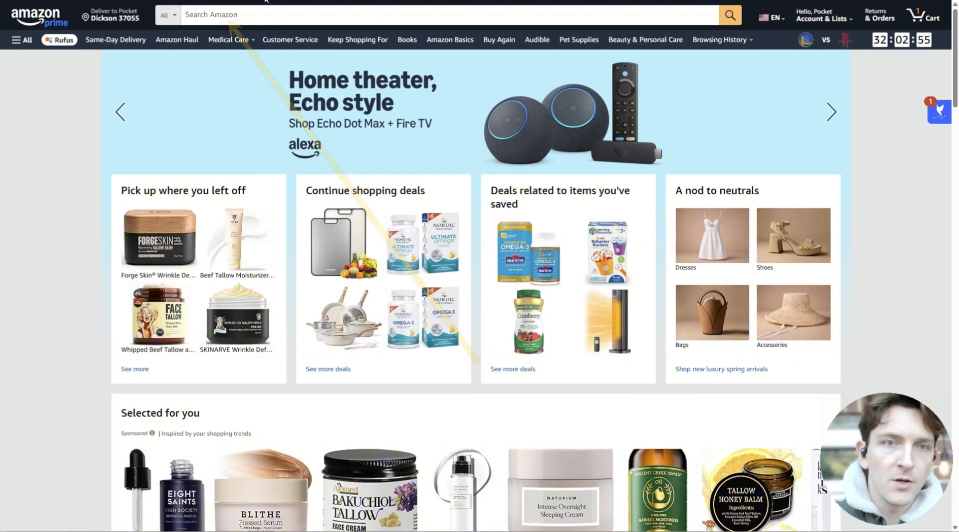
pyautogui.click(270, 20)
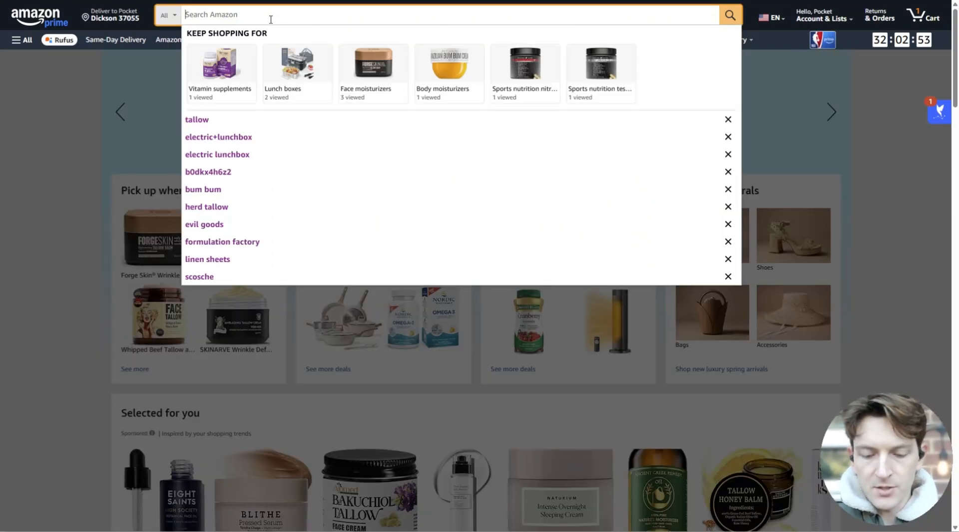
pyautogui.write('beef tallow')
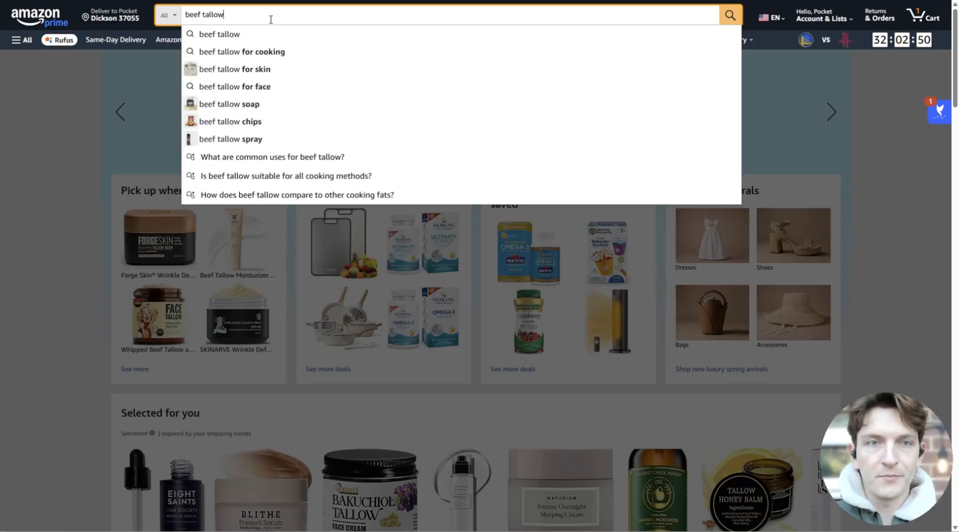
pyautogui.press('Return')
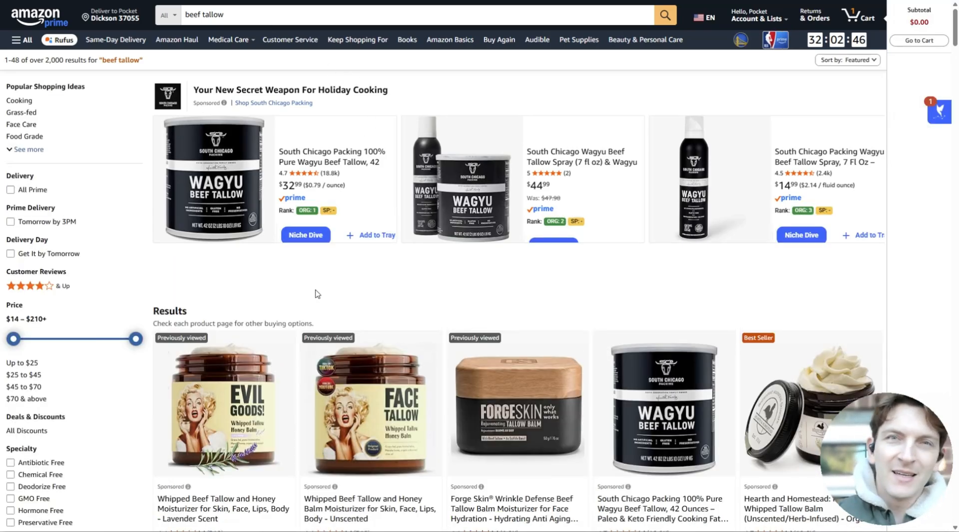
# - Start a Niche Dive on the organic Terra Lotus tallow honey balm in the search results
pyautogui.scroll(-3, 557, 322)
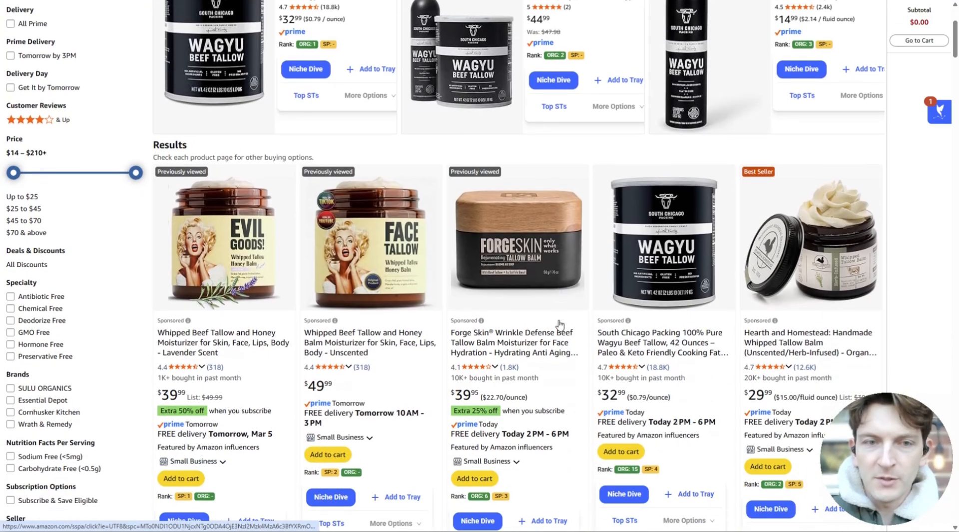
pyautogui.scroll(-3, 550, 254)
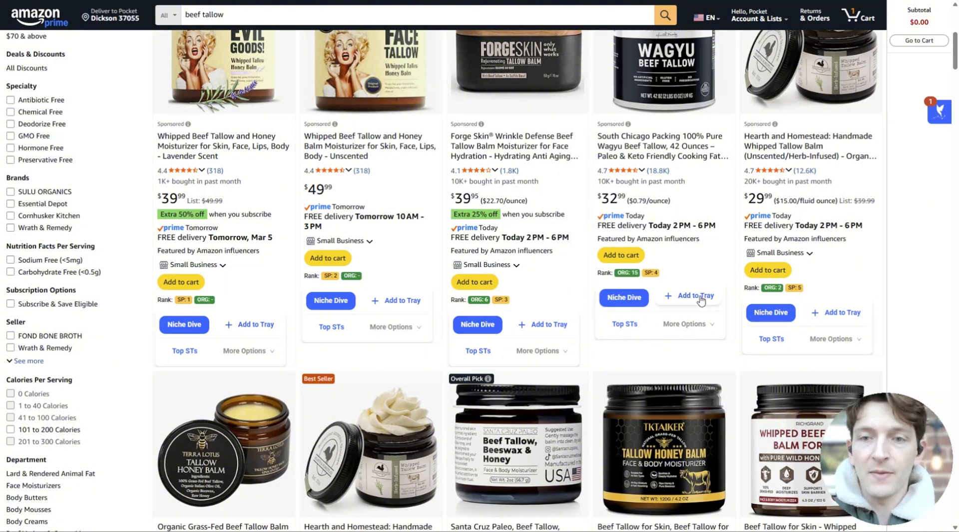
pyautogui.scroll(2, 628, 296)
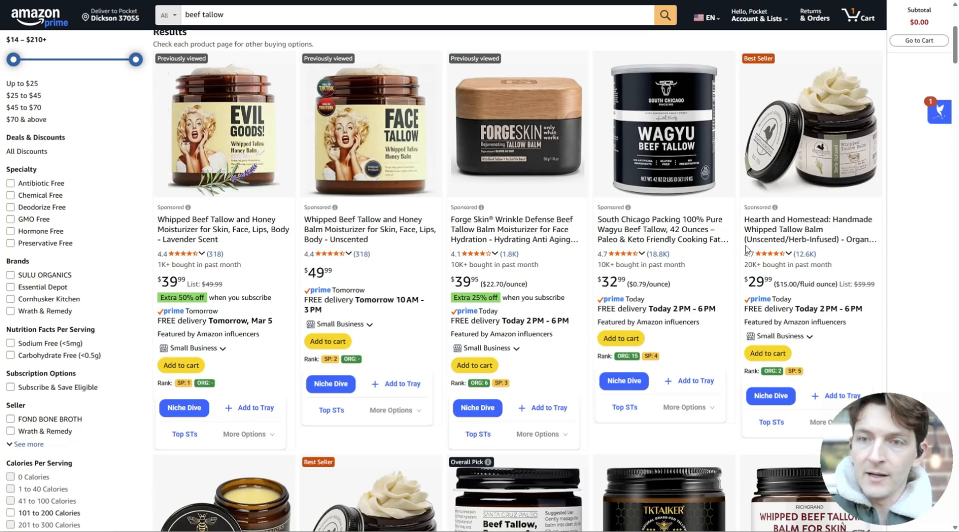
pyautogui.scroll(-3, 705, 253)
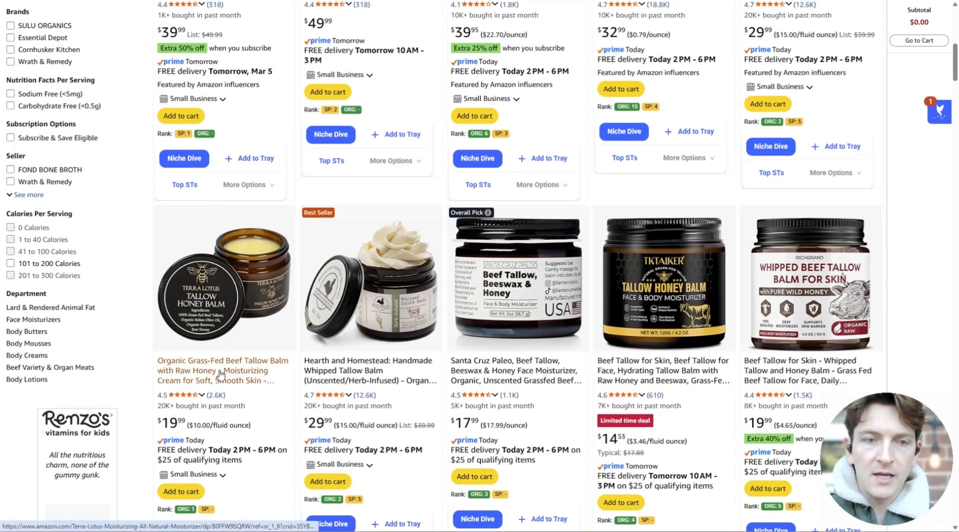
pyautogui.scroll(-3, 210, 349)
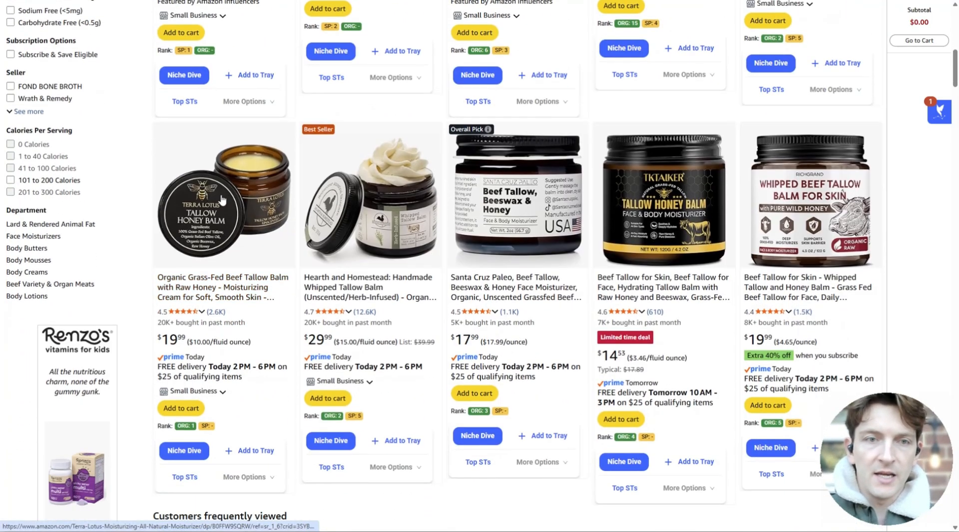
pyautogui.click(184, 449)
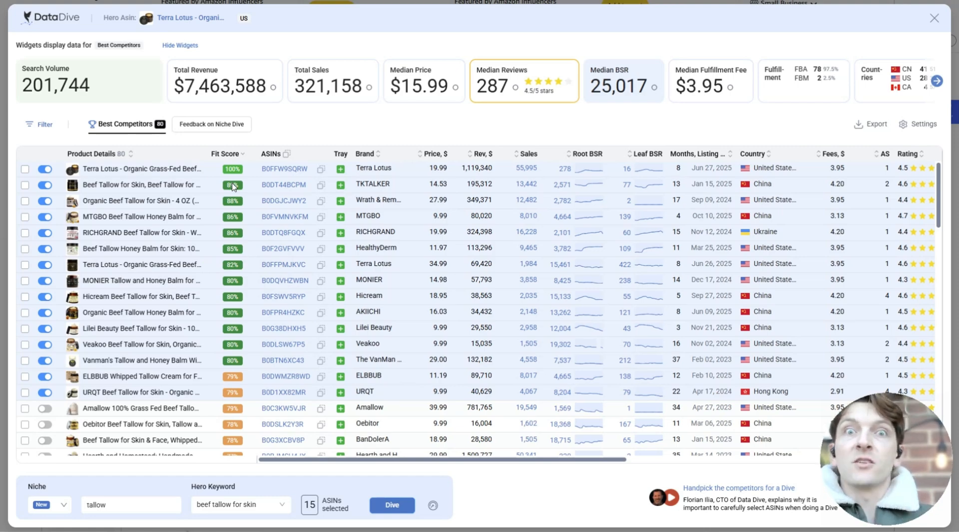
# - Review the best competitors, name the new niche "Terra Lotus Beef tallow" and run the dive on the selected ASINs
pyautogui.scroll(-10, 252, 330)
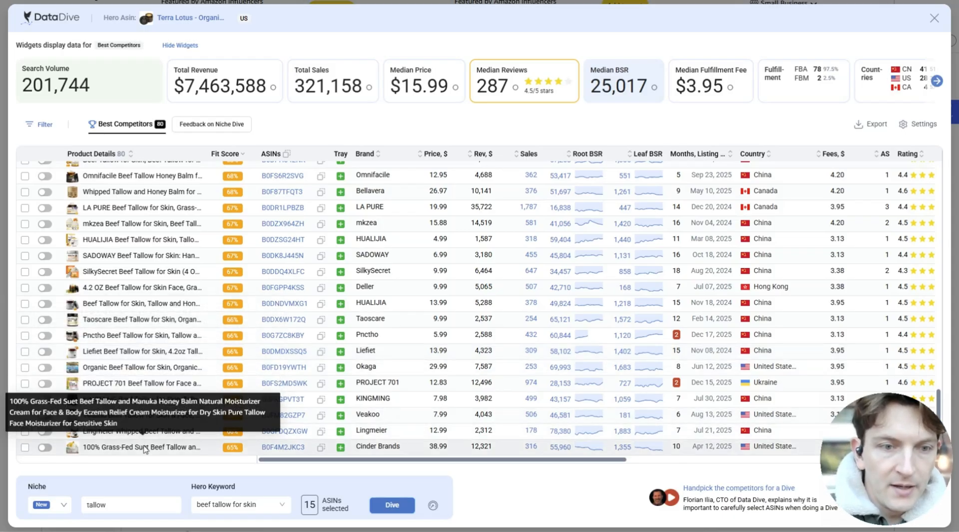
pyautogui.scroll(15, 236, 363)
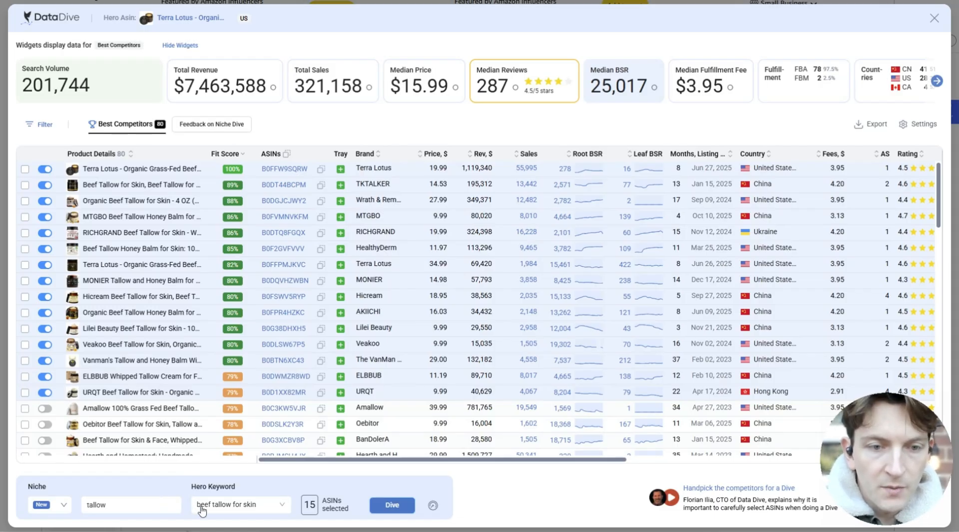
pyautogui.doubleClick(91, 507)
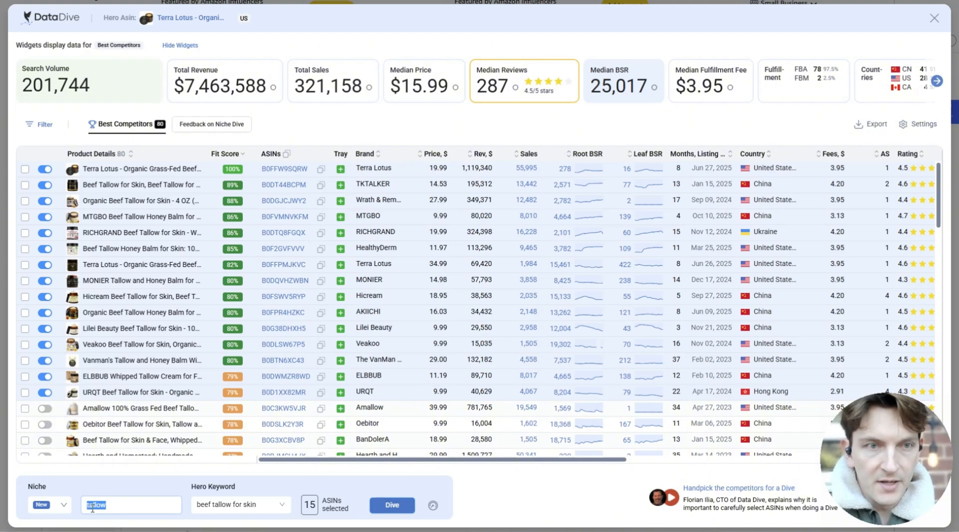
pyautogui.write('T')
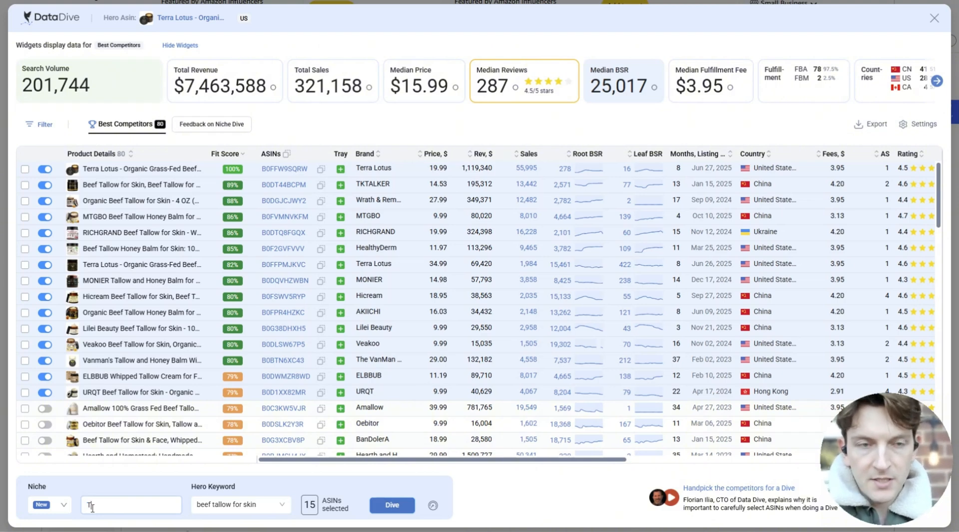
pyautogui.write('erra Lotus')
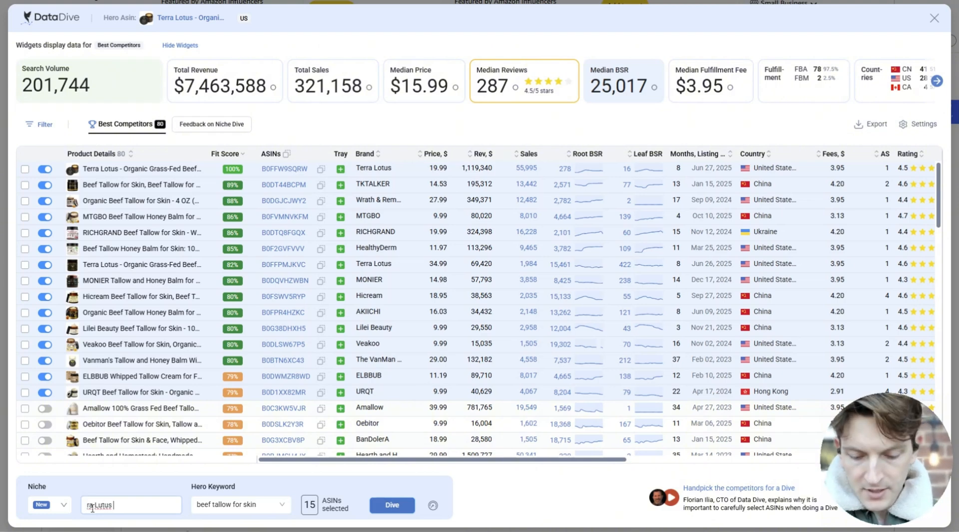
pyautogui.write(' Beef tallow')
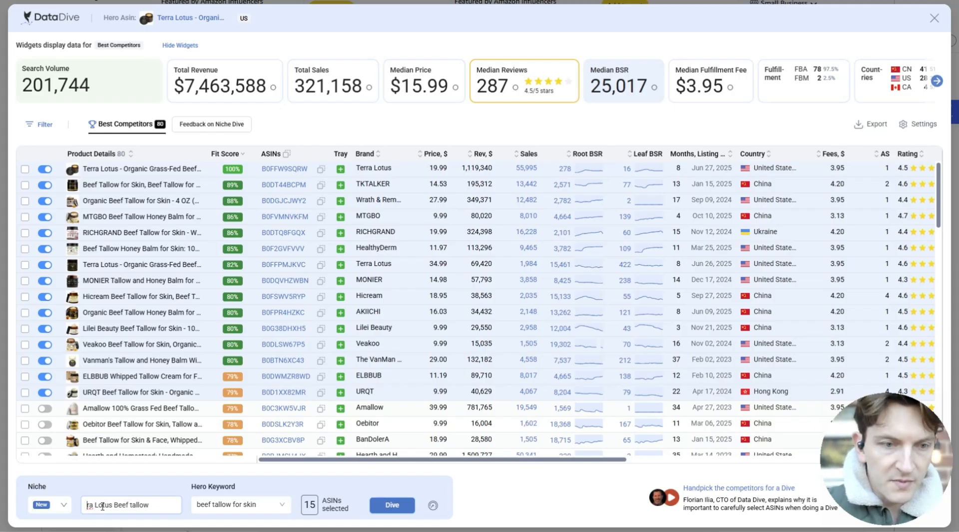
pyautogui.write('Ter')
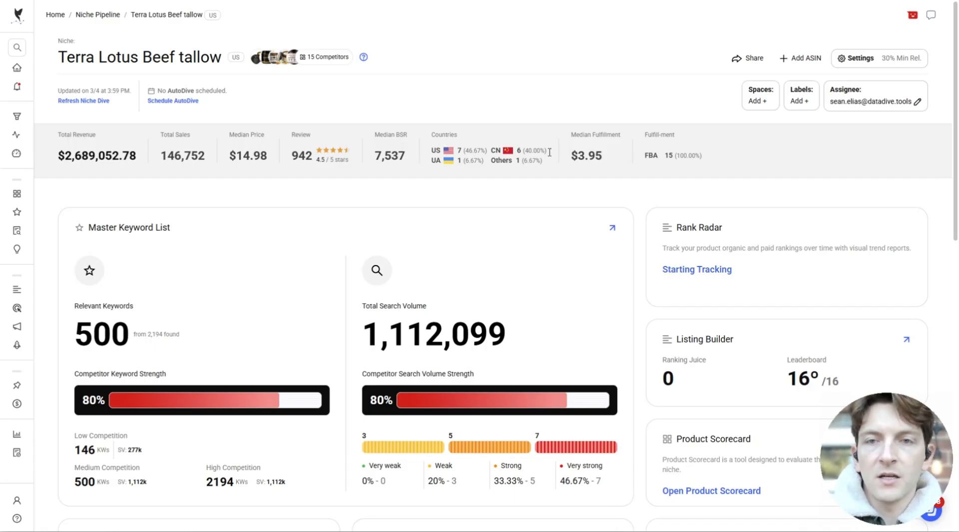
# - Look over the niche dashboard and open the HERD TALLOW account in the Product Catalog
pyautogui.scroll(-3, 349, 319)
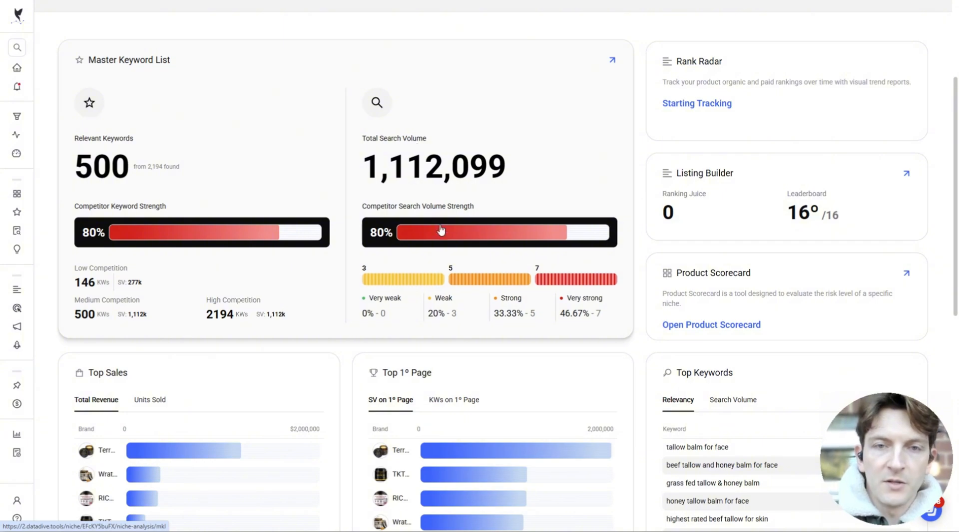
pyautogui.scroll(-4, 438, 197)
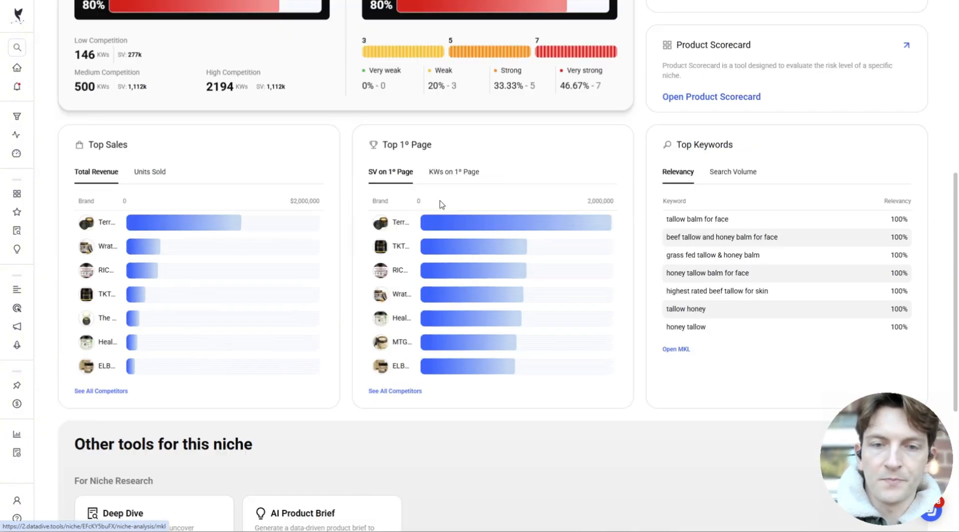
pyautogui.scroll(7, 438, 203)
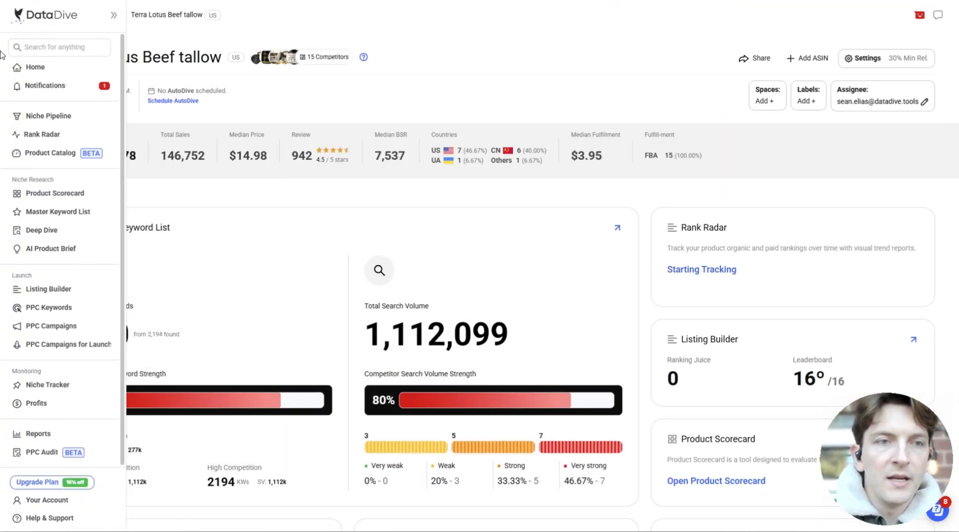
pyautogui.moveTo(277, 62)
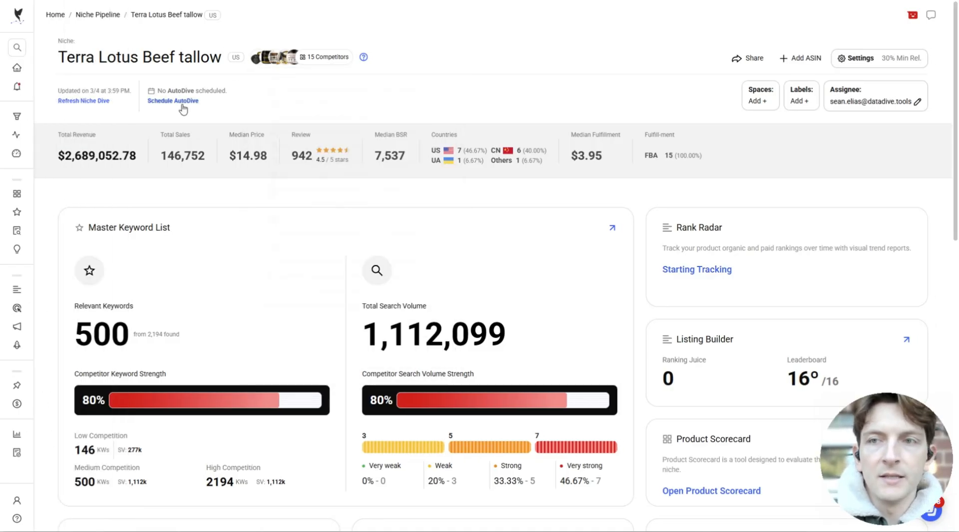
pyautogui.moveTo(22, 117)
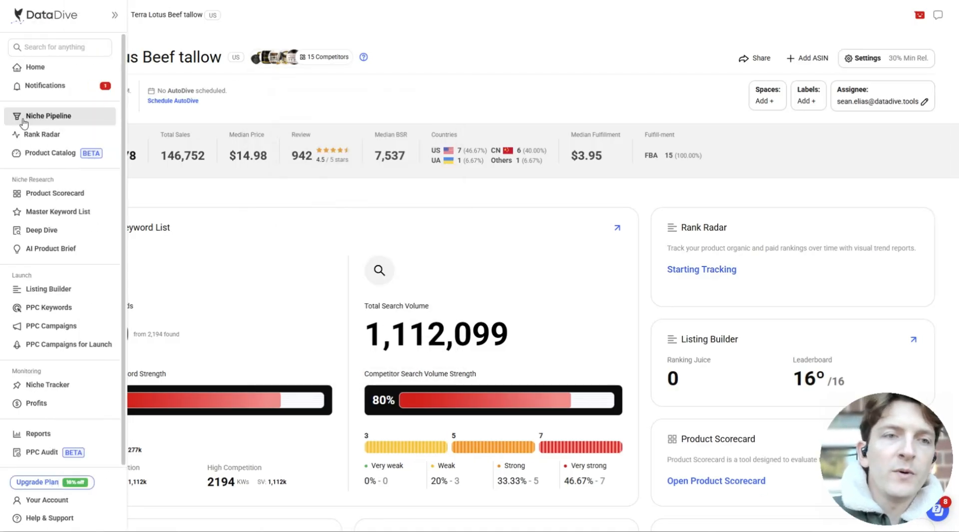
pyautogui.click(39, 155)
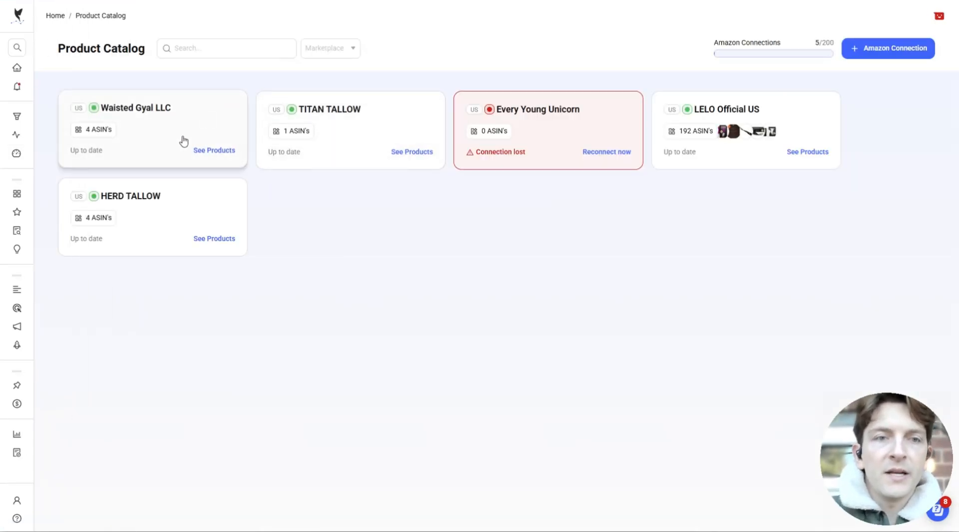
pyautogui.click(167, 204)
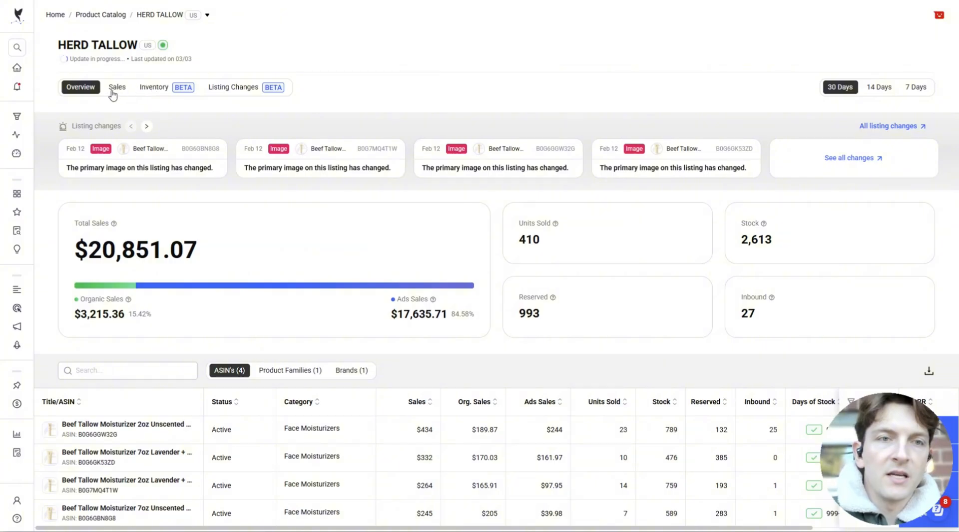
# - View HERD TALLOW's sales, its inventory with days of stock, and its listing changes
pyautogui.click(113, 91)
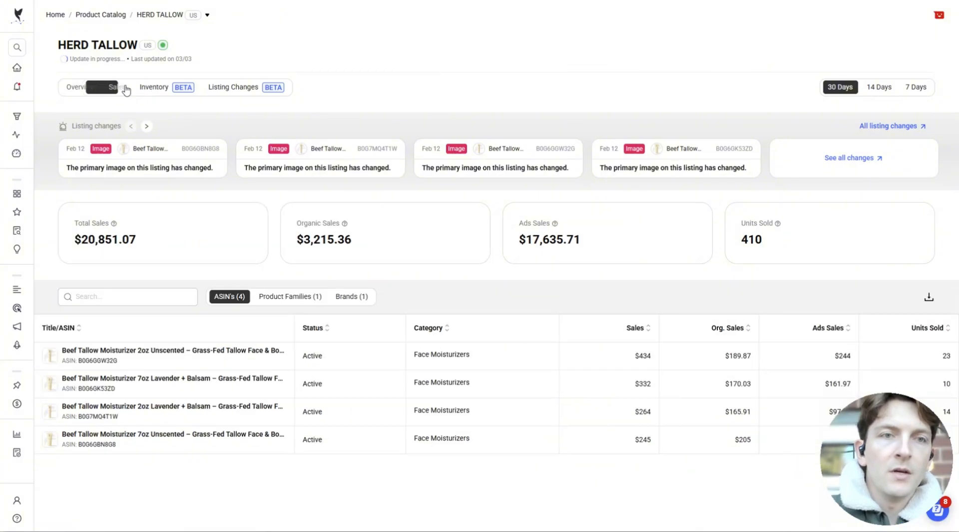
pyautogui.click(161, 91)
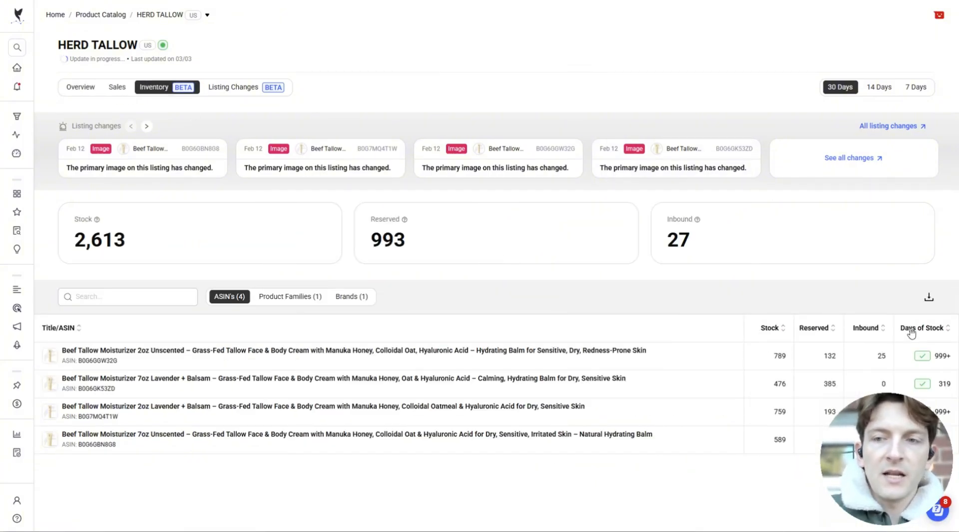
pyautogui.moveTo(928, 388)
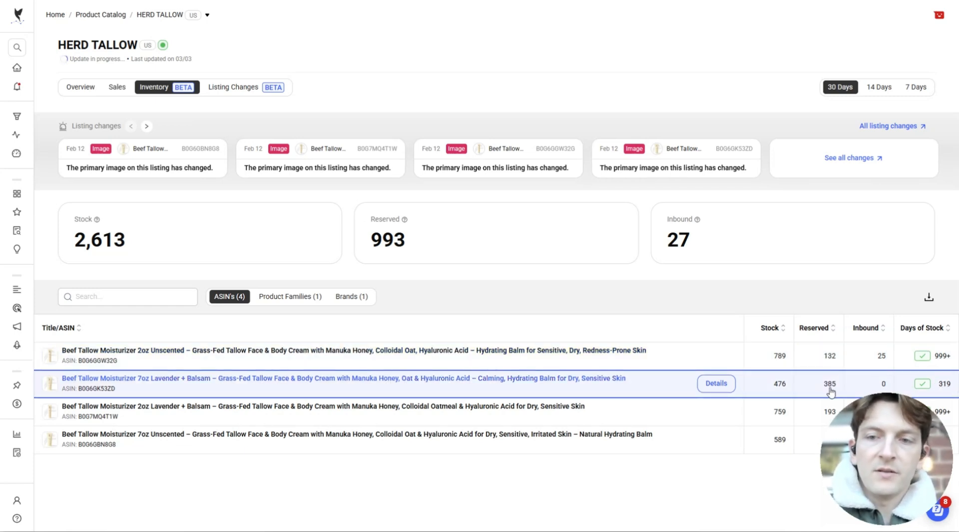
pyautogui.click(247, 90)
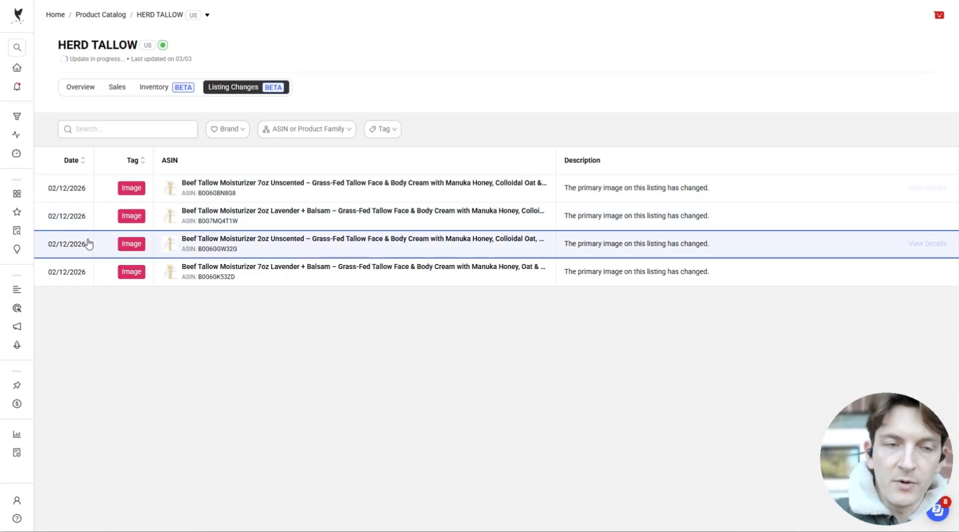
# - Open the Master Keyword List for the Terra Lotus Beef tallow niche
pyautogui.moveTo(17, 127)
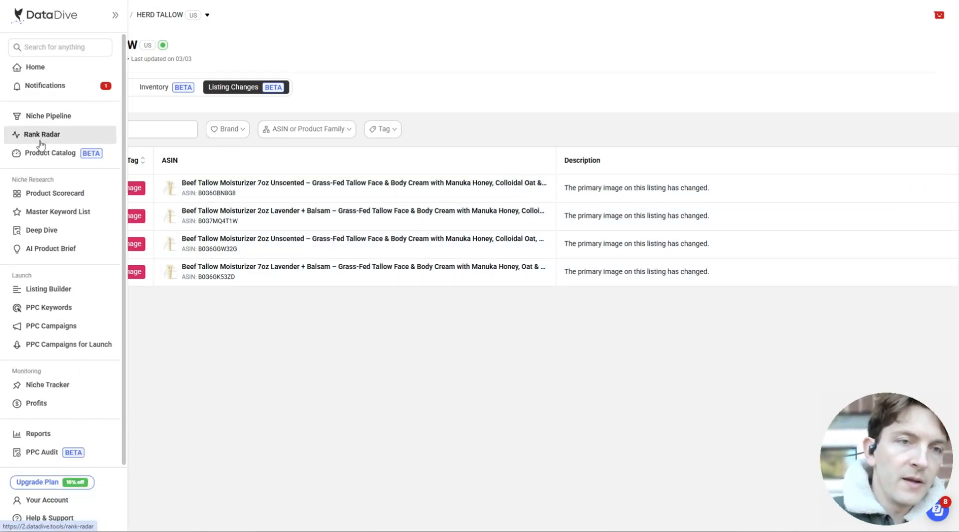
pyautogui.click(65, 216)
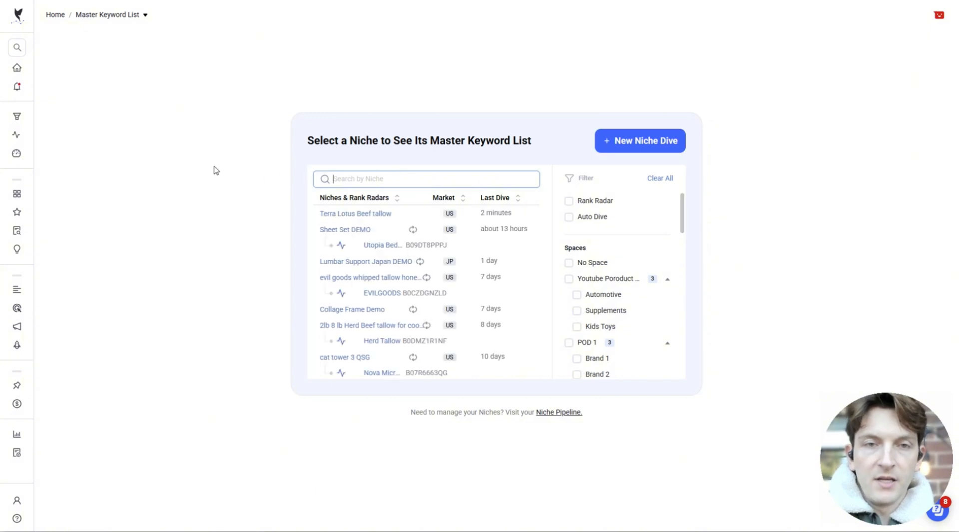
pyautogui.moveTo(30, 207)
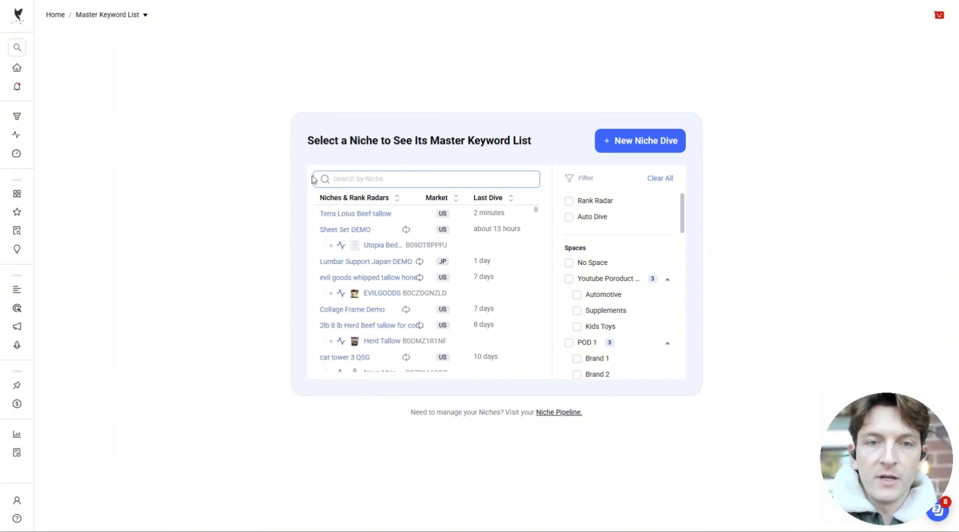
pyautogui.click(350, 216)
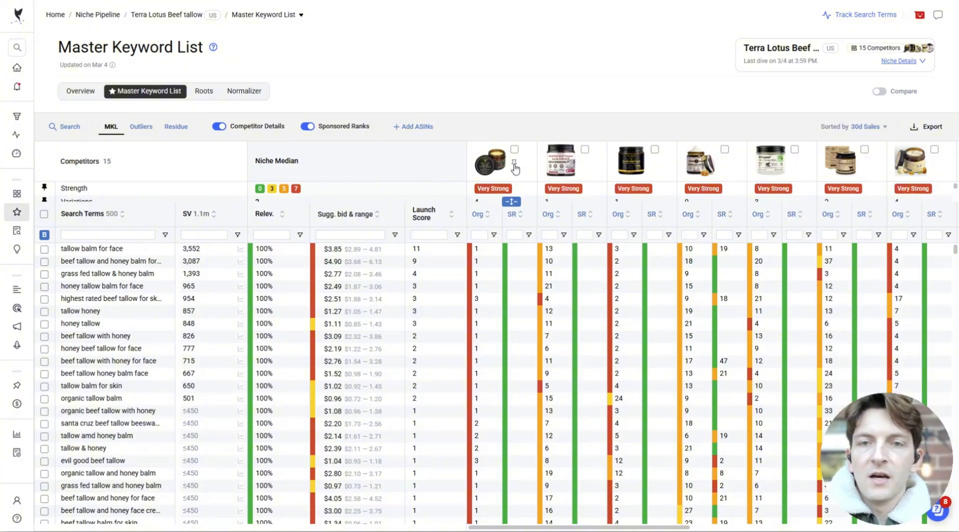
# - Pin the Terra Lotus competitor column in the Master Keyword List and look through the search terms
pyautogui.click(514, 165)
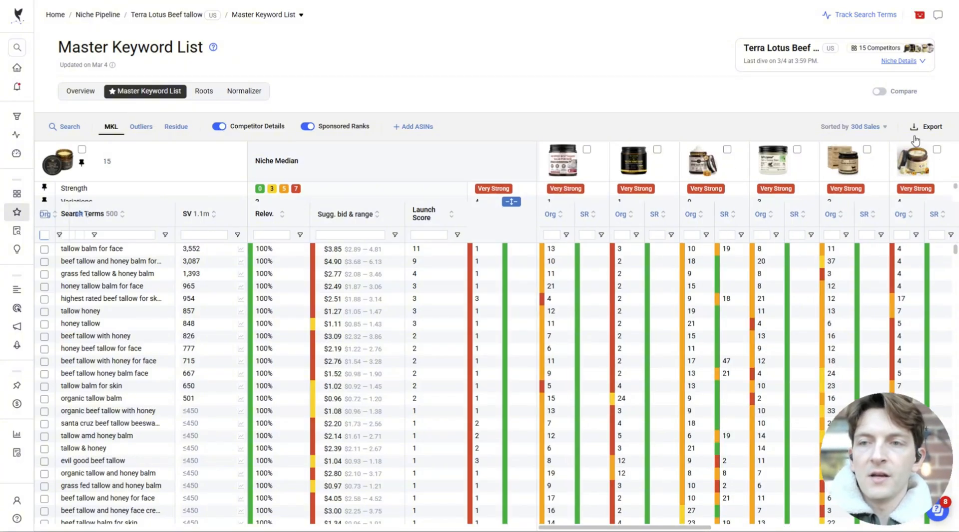
pyautogui.moveTo(909, 173)
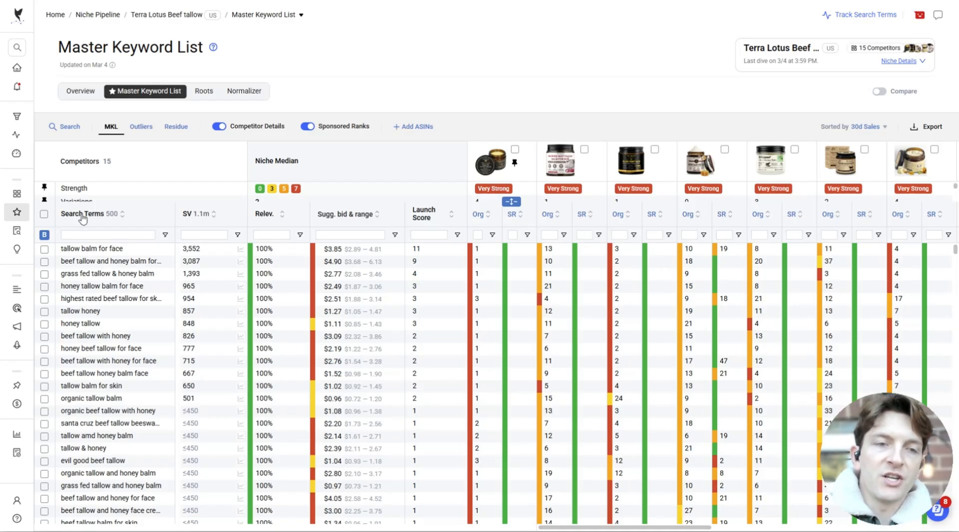
pyautogui.scroll(-3, 89, 340)
pyautogui.scroll(-5, 88, 341)
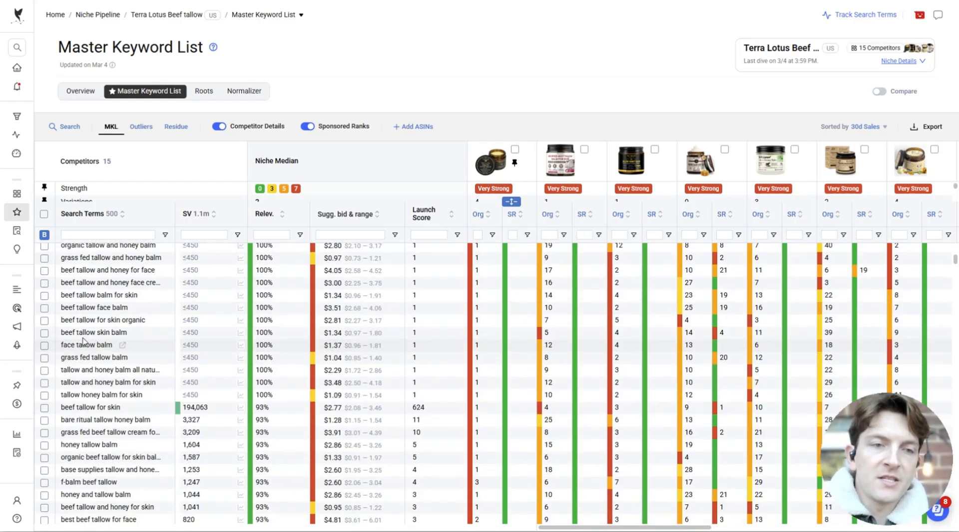
pyautogui.scroll(-1, 52, 313)
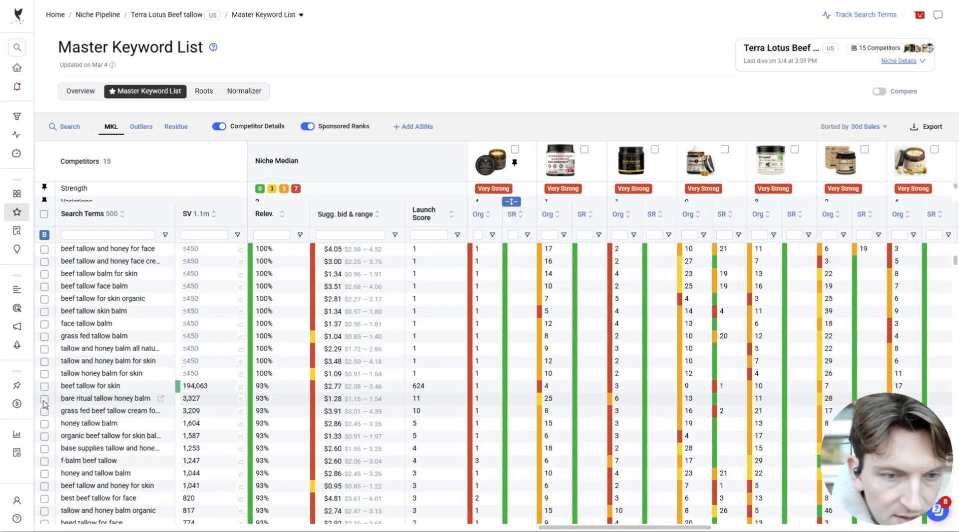
pyautogui.click(44, 401)
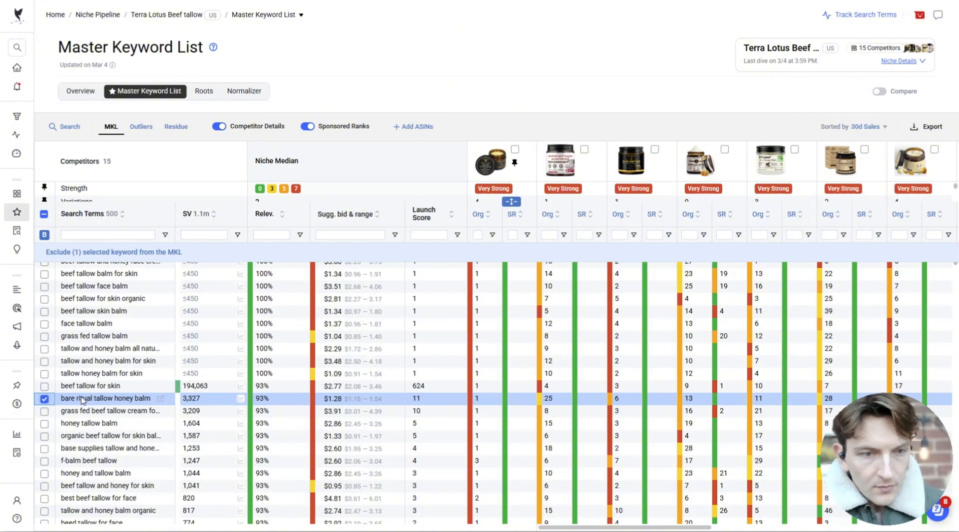
pyautogui.click(44, 399)
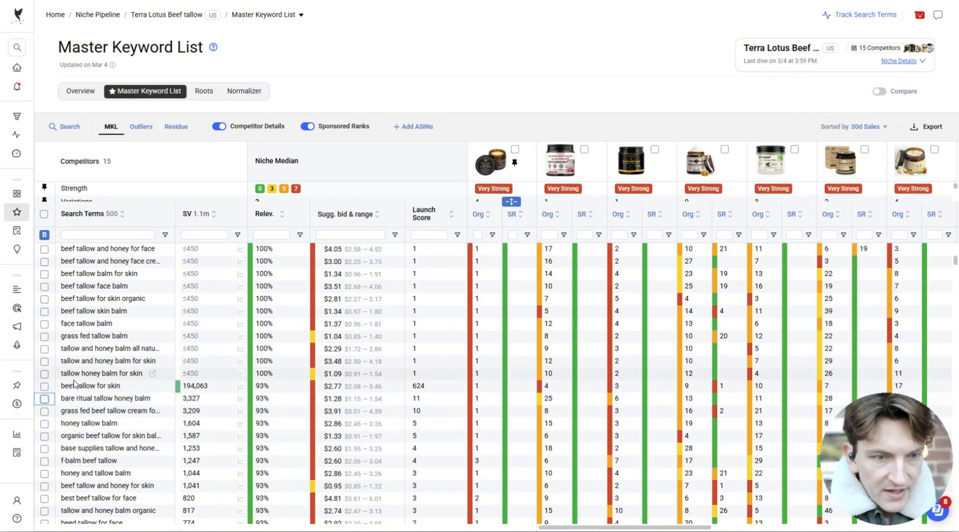
# - Exclude the keywords from "honey and tallow balm for face" through "tallow face moisturizer organic" from the MKL
pyautogui.scroll(-2, 72, 389)
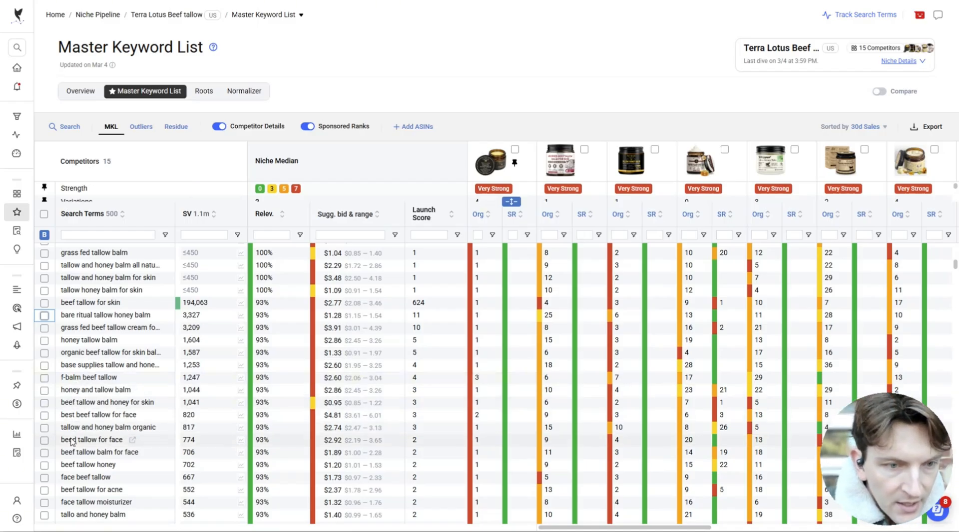
pyautogui.scroll(-2, 72, 444)
pyautogui.scroll(-4, 72, 444)
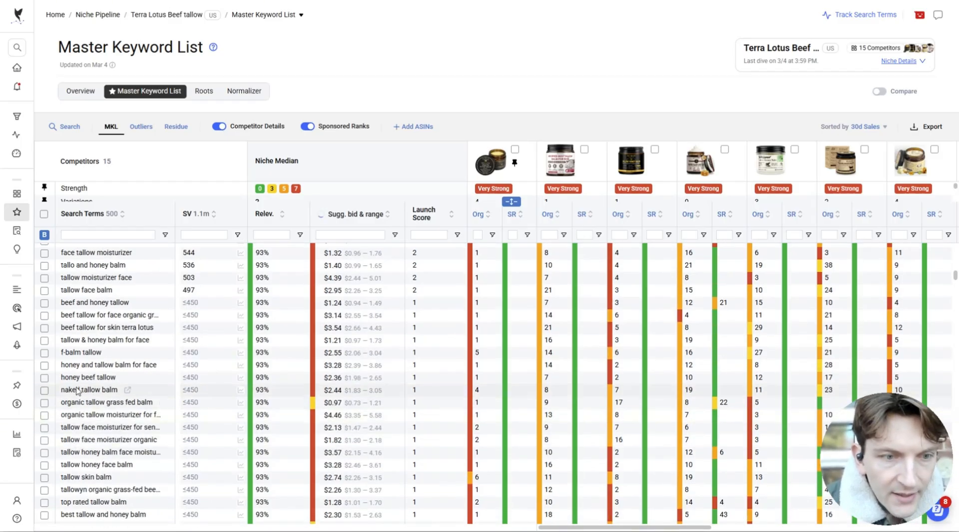
pyautogui.scroll(-2, 77, 393)
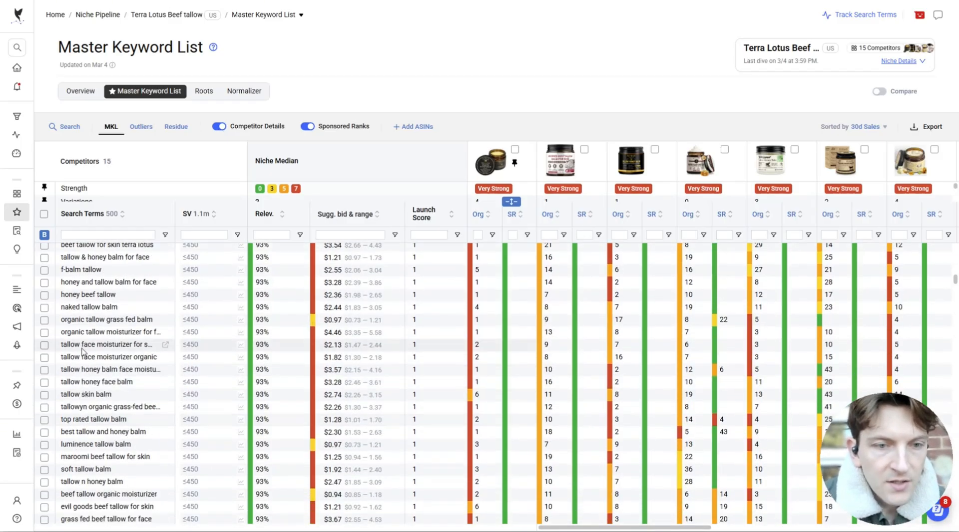
pyautogui.moveTo(38, 288); pyautogui.dragTo(122, 316)
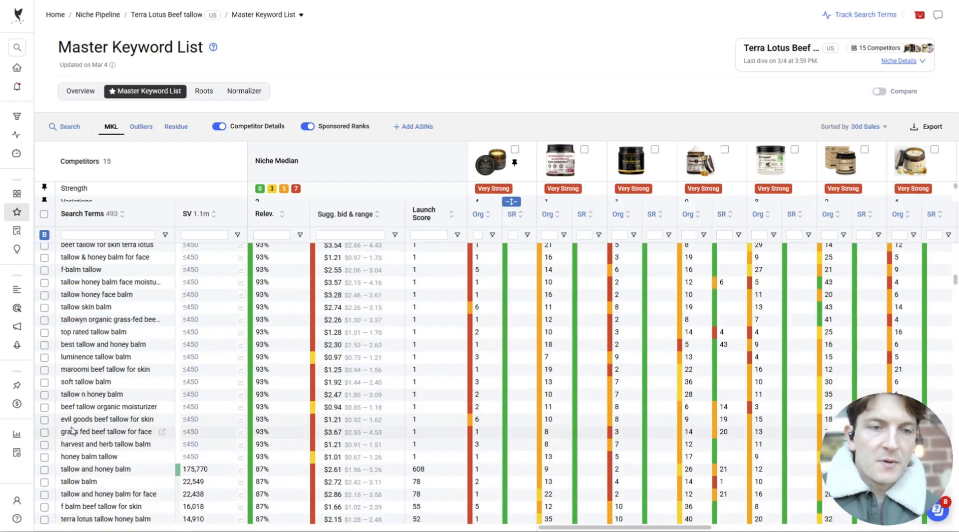
# - Select the branded keywords in the MKL and take "beef tallow for skin terra lotus" out of the selection
pyautogui.scroll(3, 75, 309)
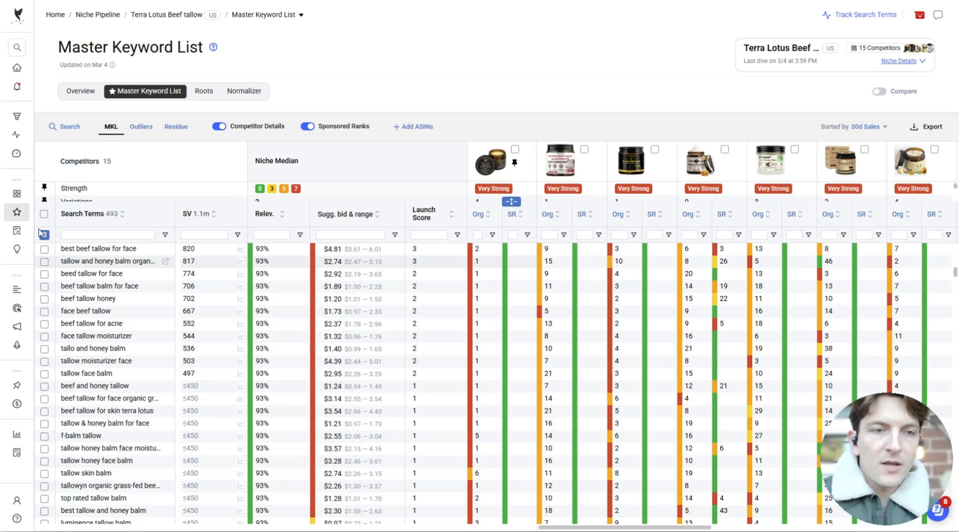
pyautogui.click(44, 234)
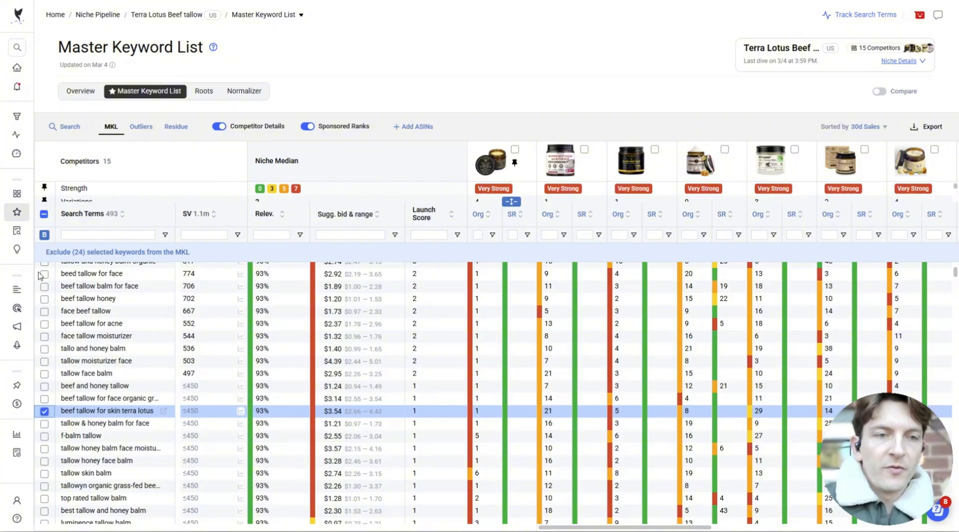
pyautogui.click(44, 412)
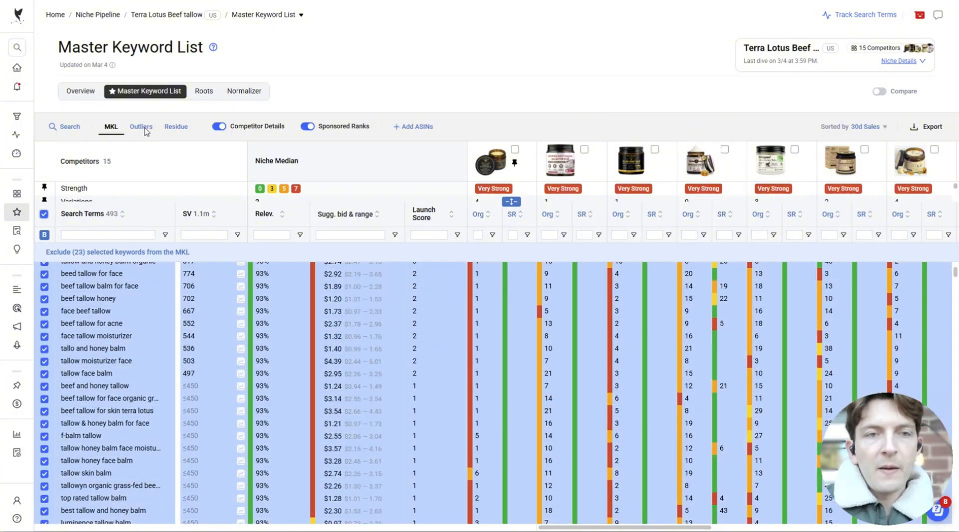
# - Open the Outliers list and search the keywords for "tallow"
pyautogui.click(144, 128)
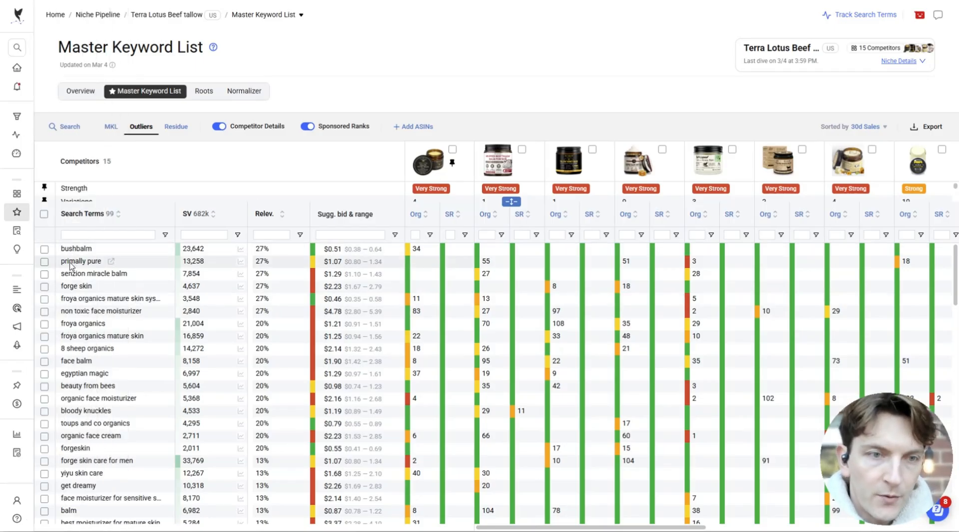
pyautogui.click(66, 127)
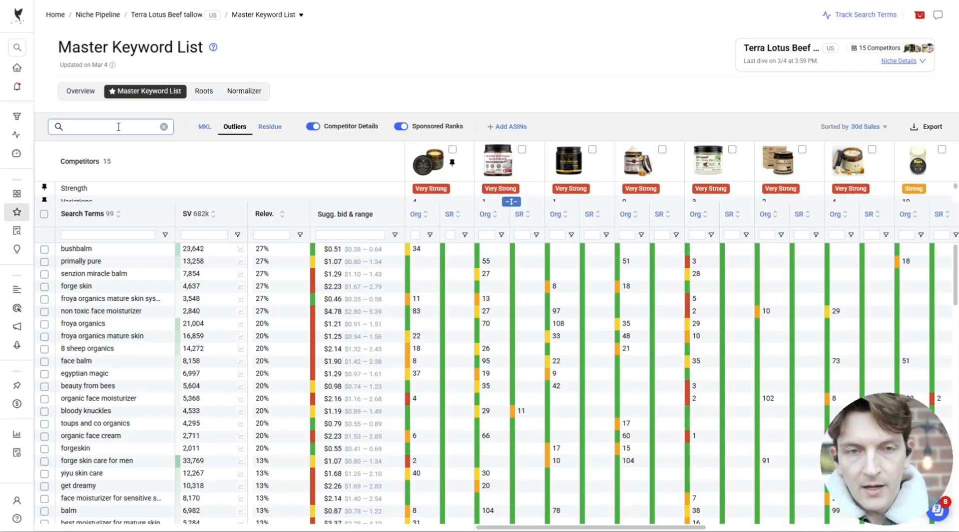
pyautogui.write('tallow')
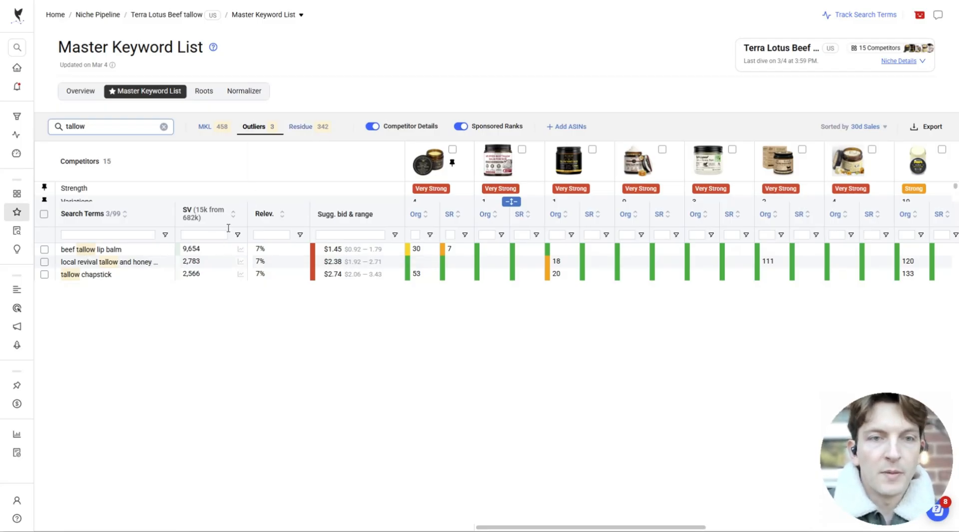
# - Switch to the Residue list and filter its search terms by "cream"
pyautogui.click(303, 129)
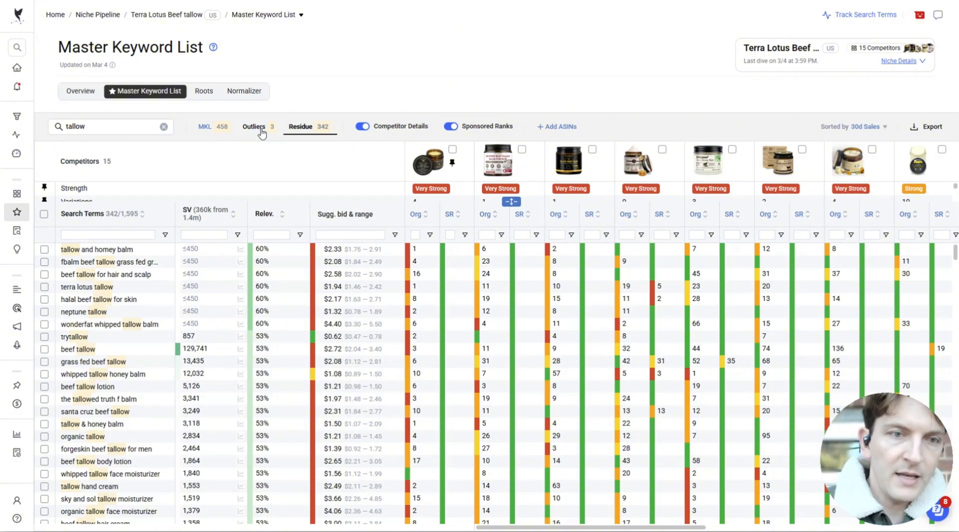
pyautogui.click(92, 235)
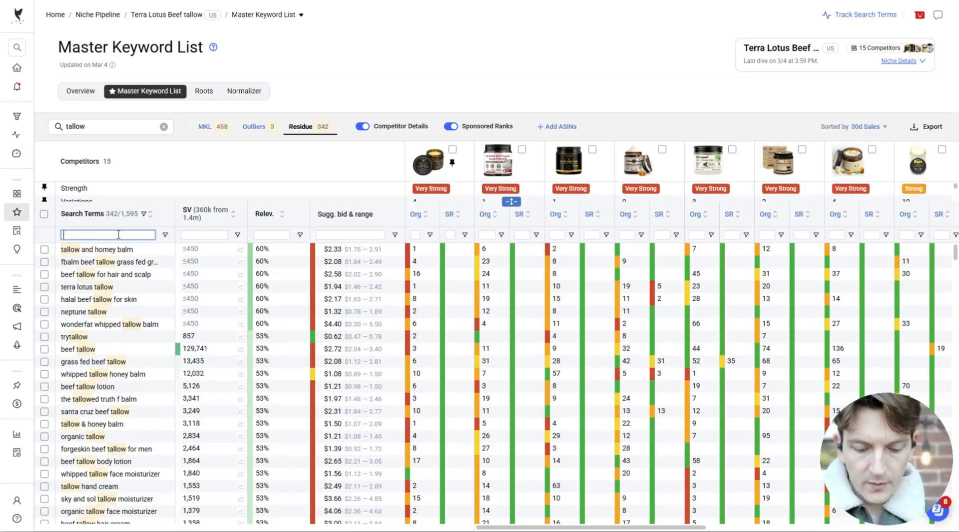
pyautogui.write('cream')
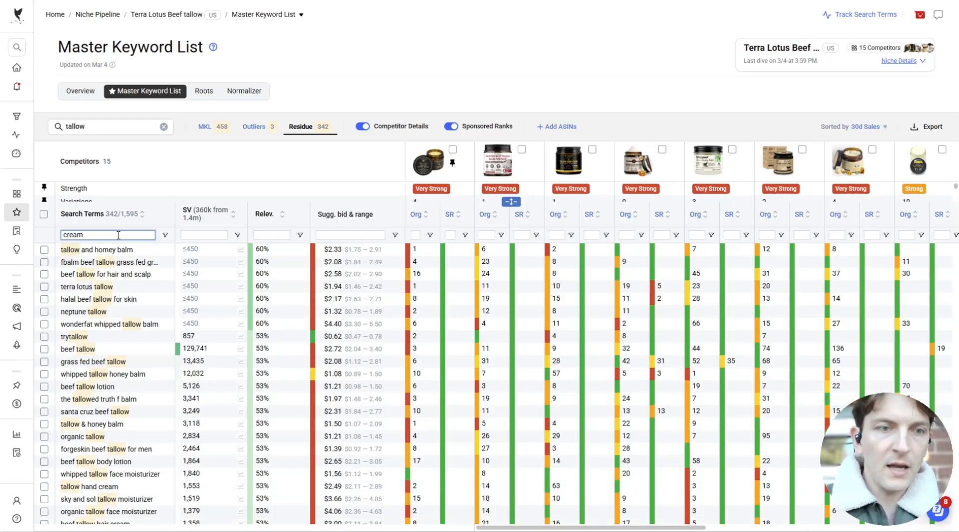
pyautogui.press('Return')
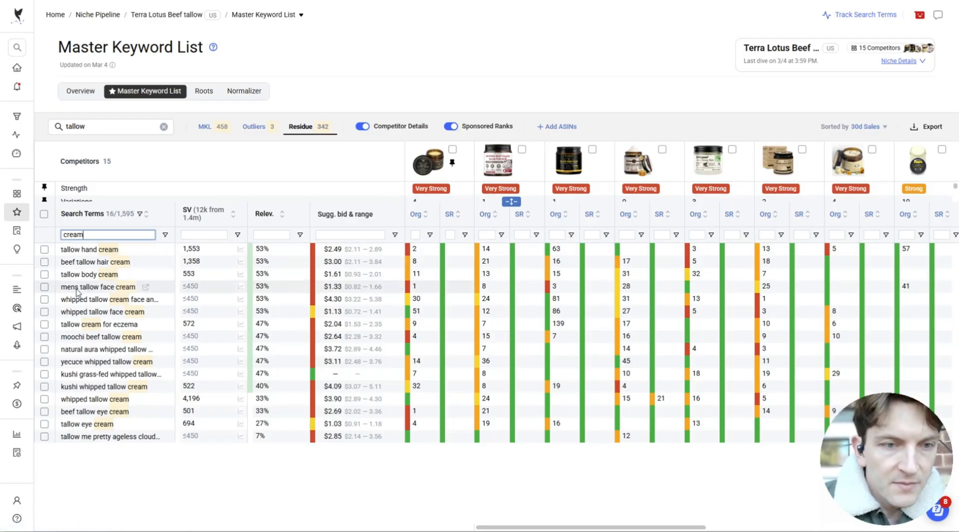
# - Check the search volume history of "whipped tallow cream" and include it, "mens tallow face cream" and "tallow cream for eczema" in the MKL
pyautogui.click(45, 288)
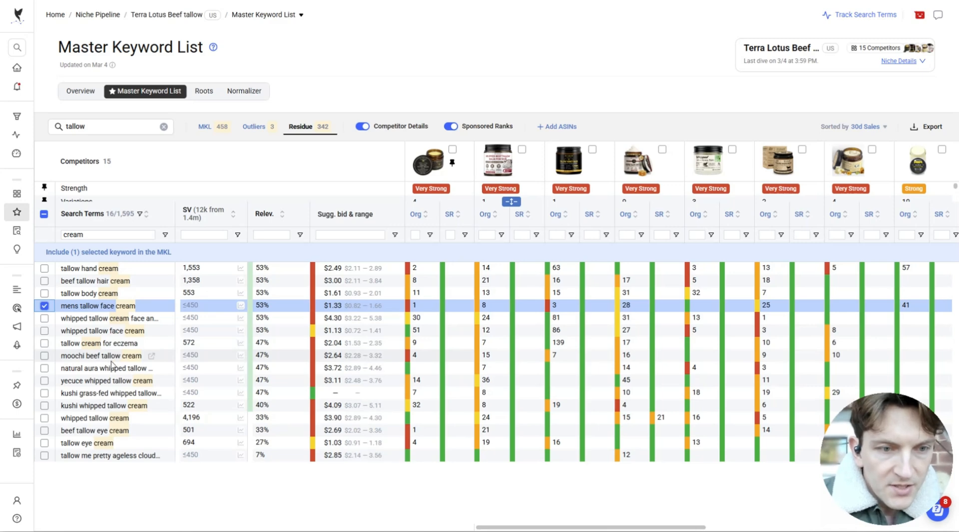
pyautogui.click(45, 344)
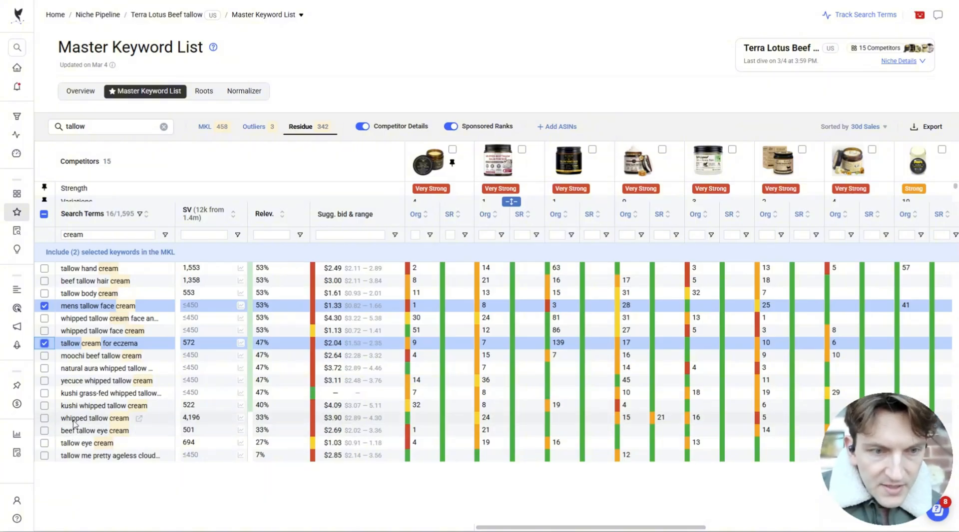
pyautogui.click(45, 418)
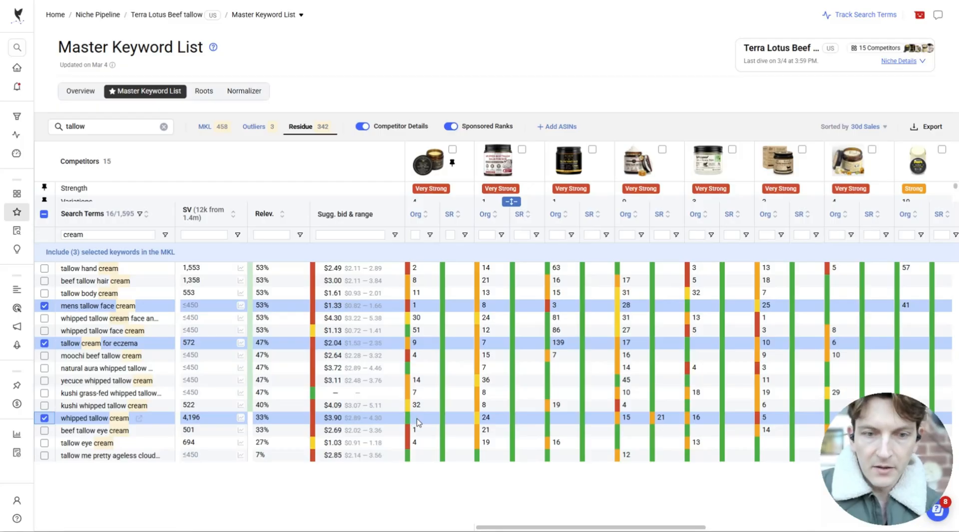
pyautogui.click(241, 420)
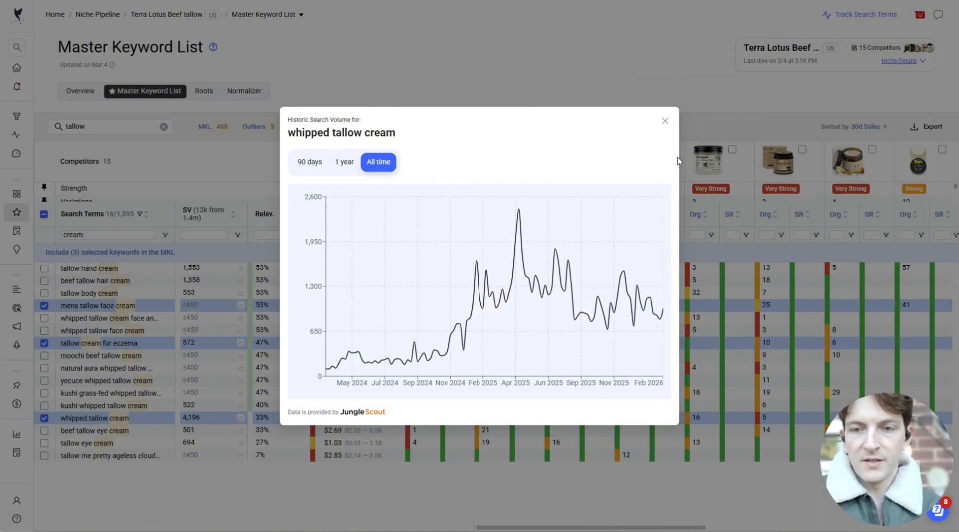
pyautogui.click(665, 121)
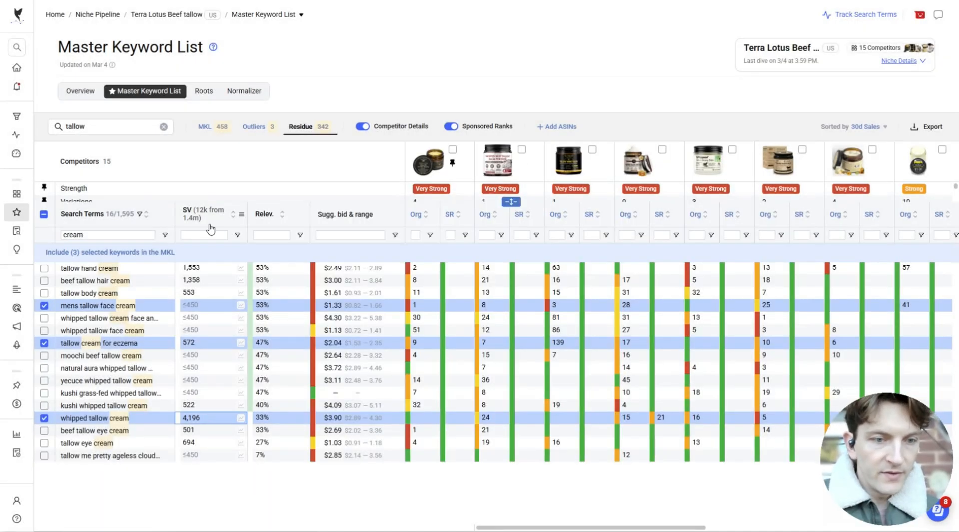
pyautogui.click(84, 250)
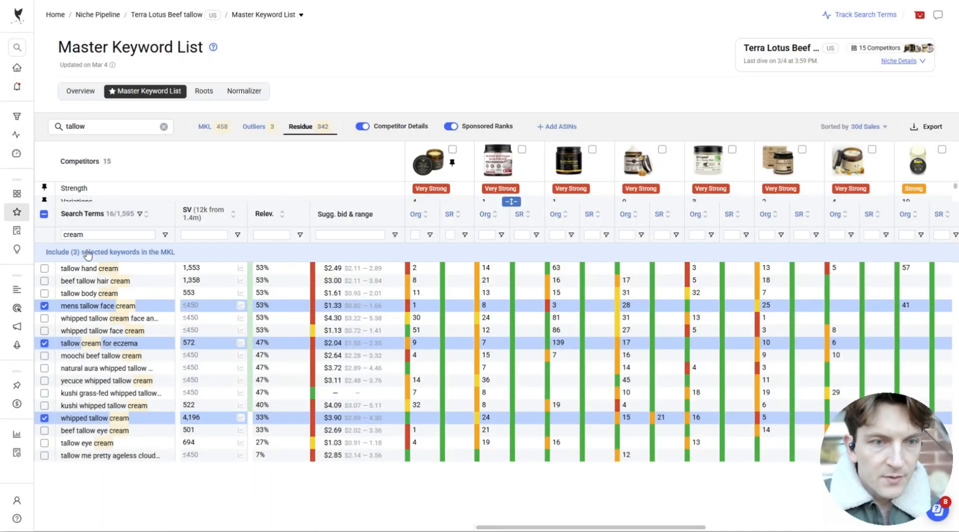
# - Expand the Profitability section of the niche's Product Scorecard and open the linked Profits page
pyautogui.moveTo(20, 90)
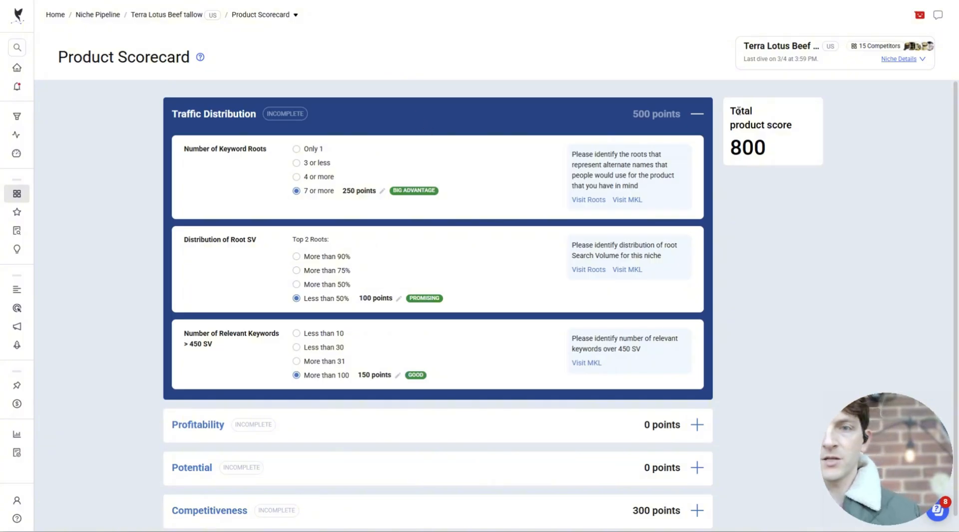
pyautogui.moveTo(790, 139); pyautogui.dragTo(730, 99)
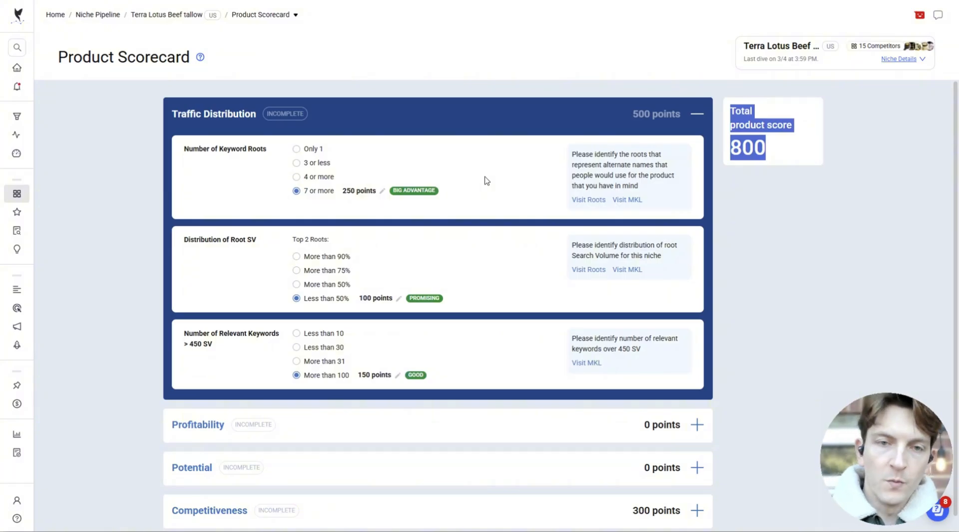
pyautogui.scroll(-1, 306, 302)
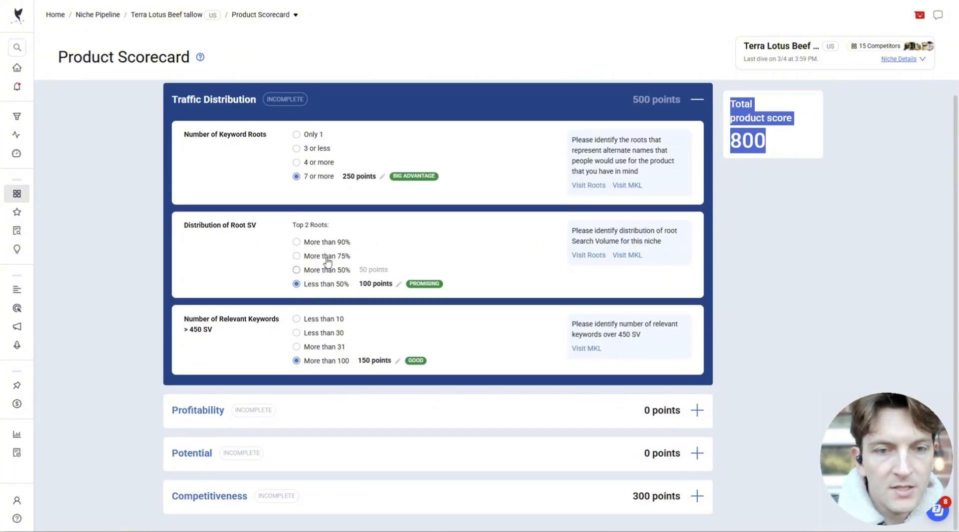
pyautogui.click(295, 421)
pyautogui.scroll(-4, 310, 299)
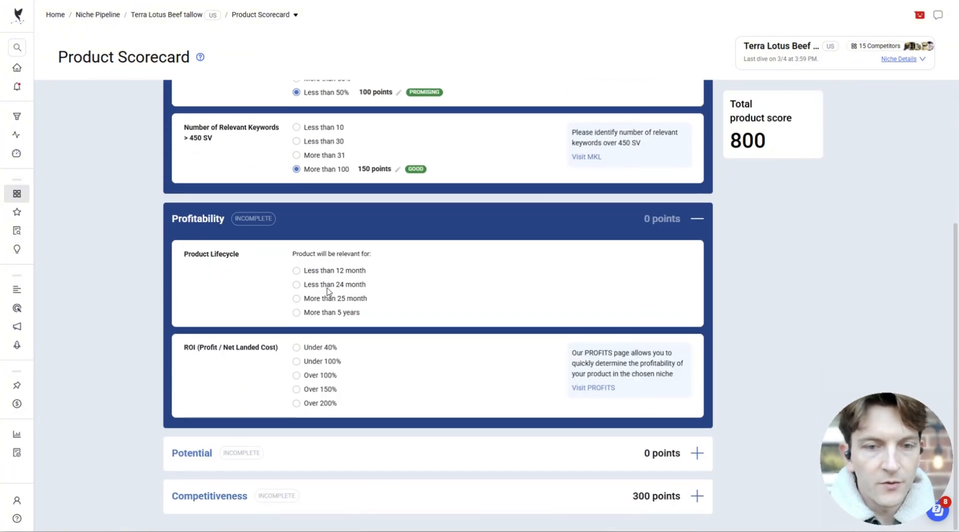
pyautogui.click(594, 389)
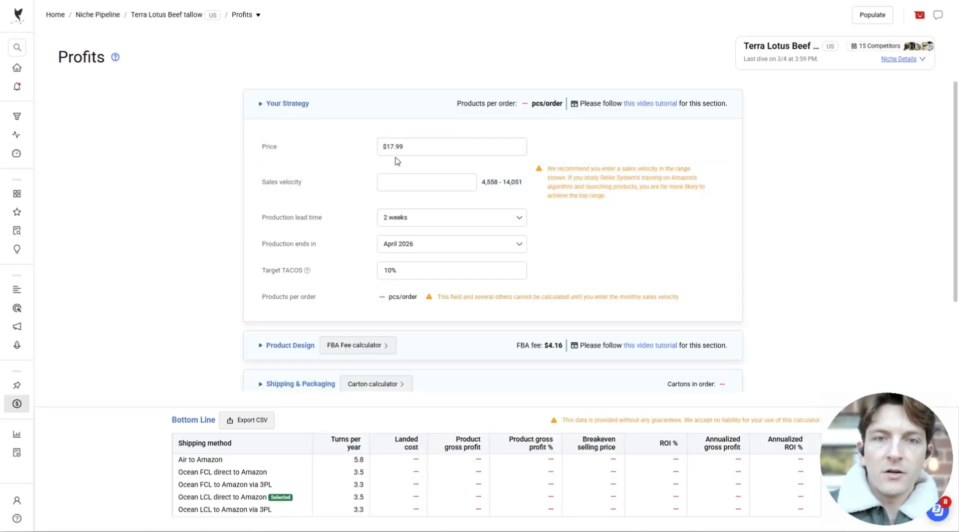
# - Set the price to $25.99 and the sales velocity to 4,000 in the Profits strategy section
pyautogui.tripleClick(392, 145)
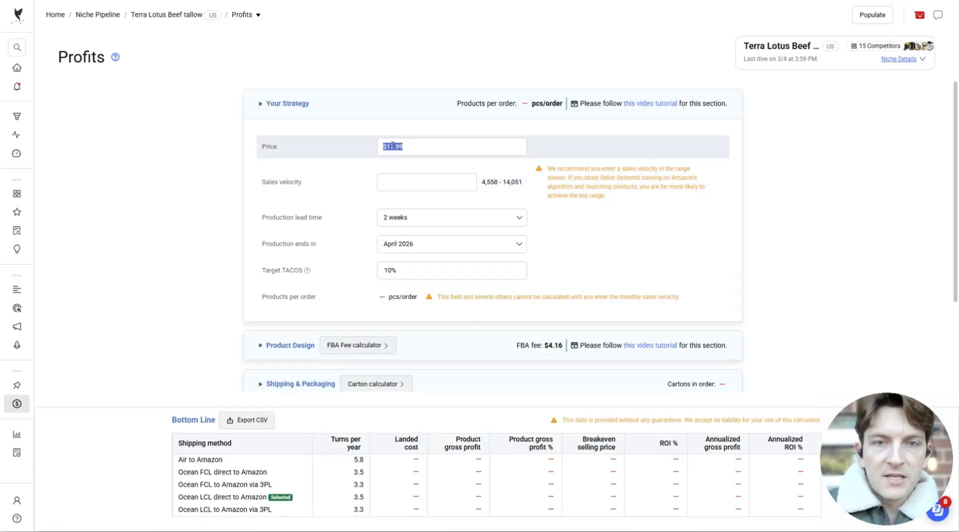
pyautogui.click(417, 151)
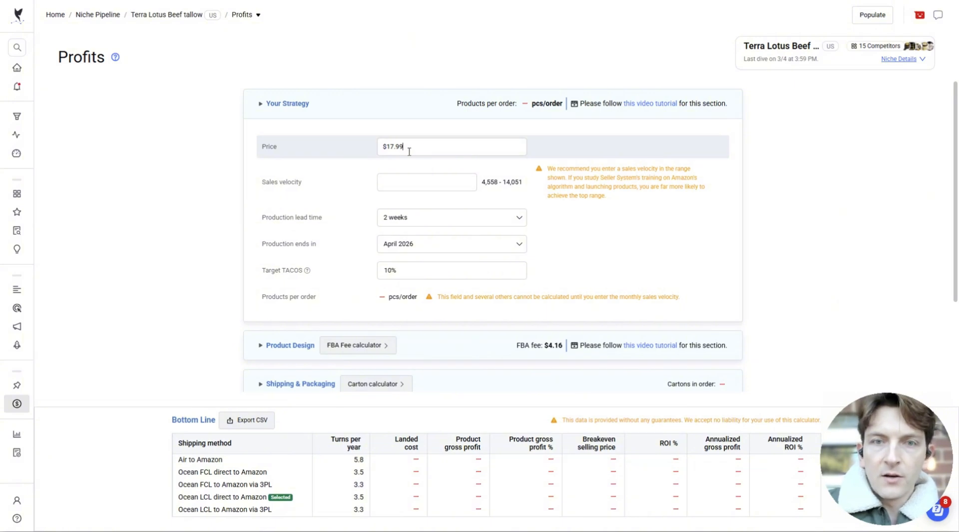
pyautogui.doubleClick(389, 153)
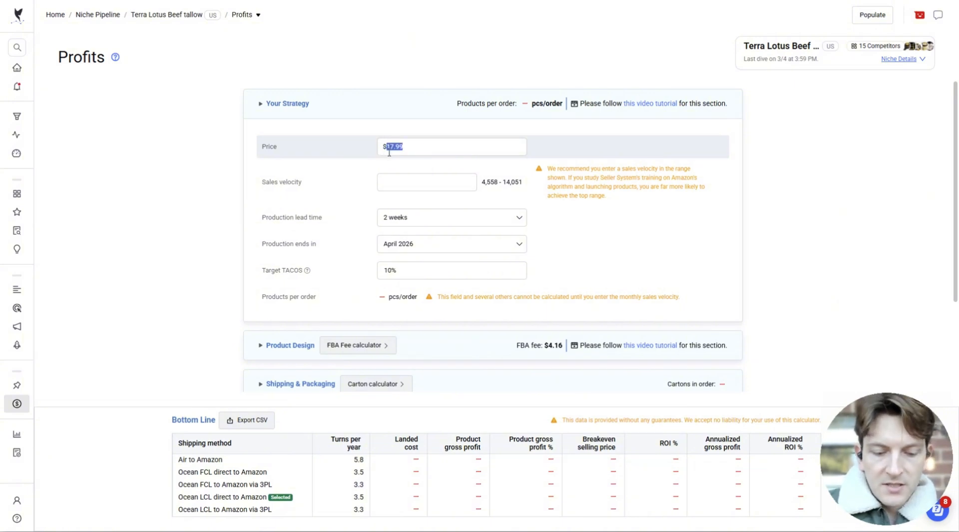
pyautogui.write('25.99')
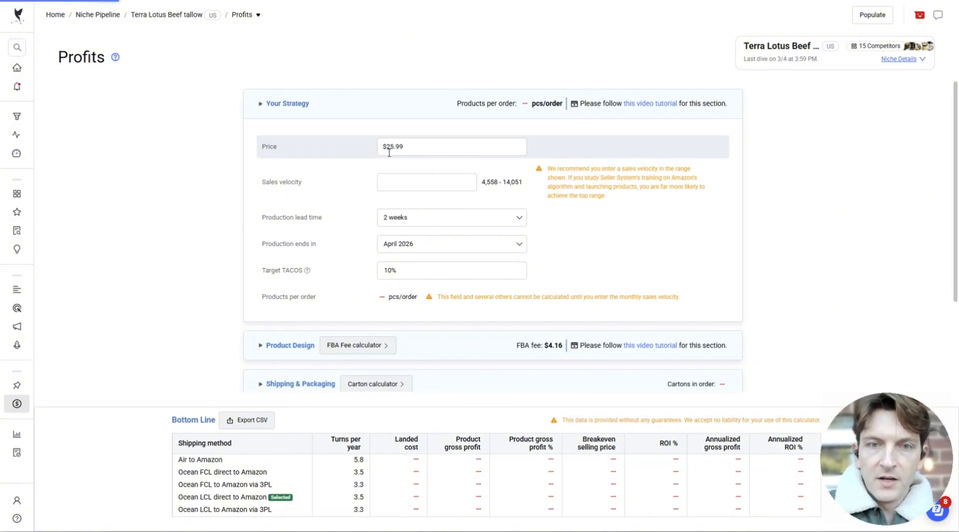
pyautogui.click(427, 181)
pyautogui.moveTo(490, 185)
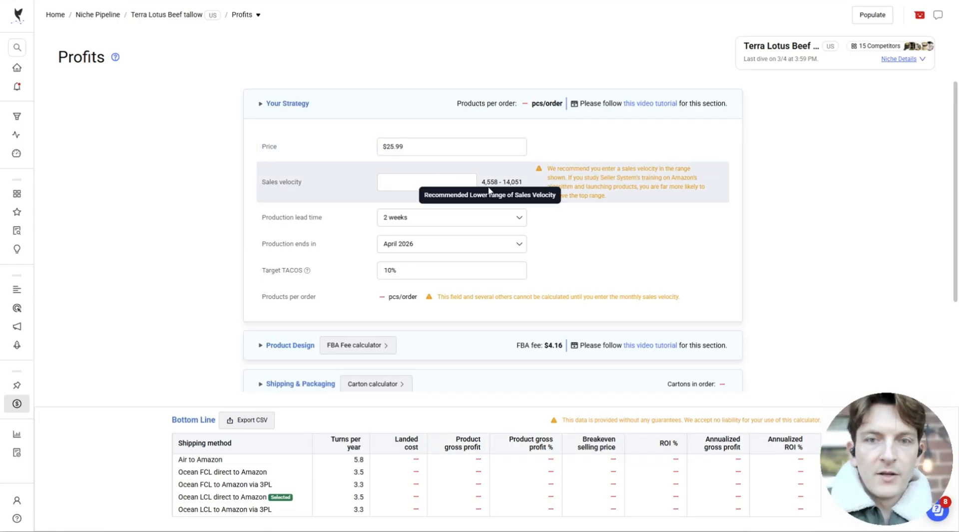
pyautogui.write('4')
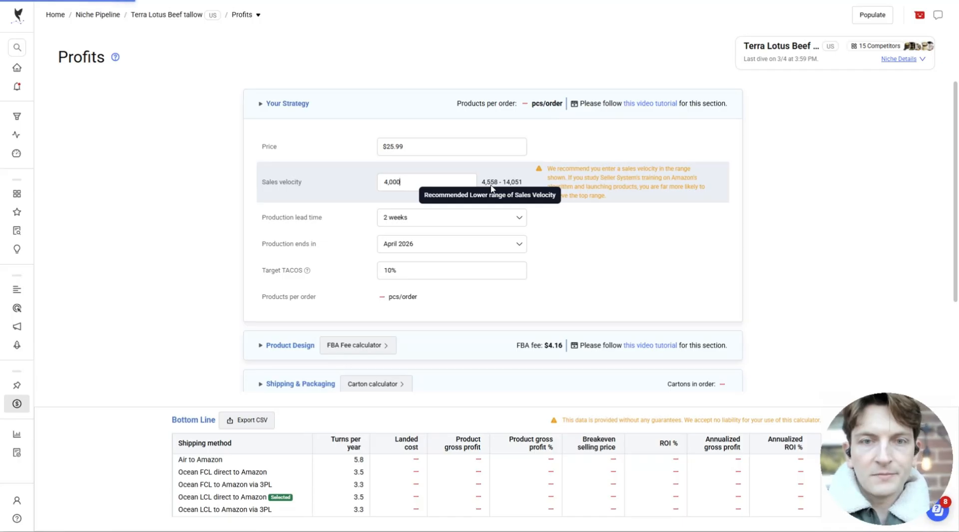
pyautogui.moveTo(418, 182); pyautogui.dragTo(368, 181)
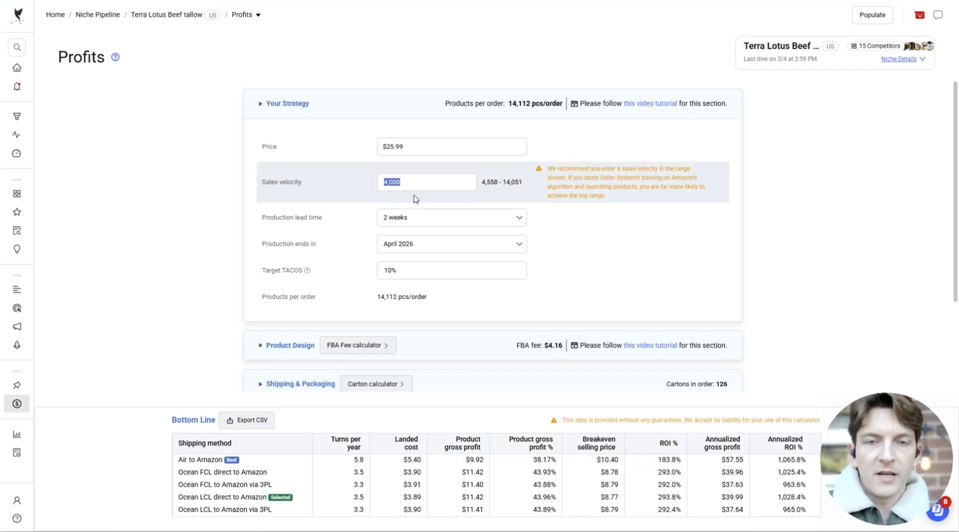
# - Set the sales velocity to 2,000 in the Your Strategy section
pyautogui.write('200')
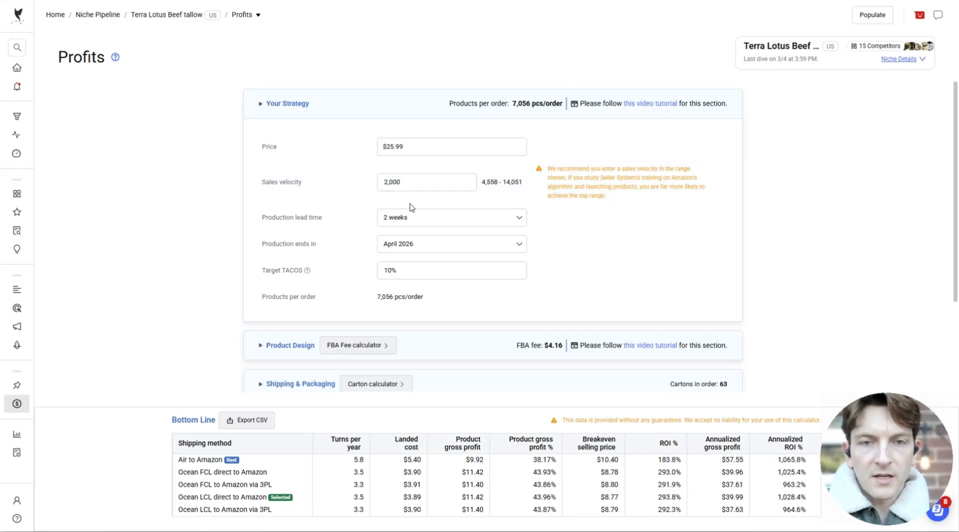
pyautogui.rightClick(409, 205)
pyautogui.click(391, 196)
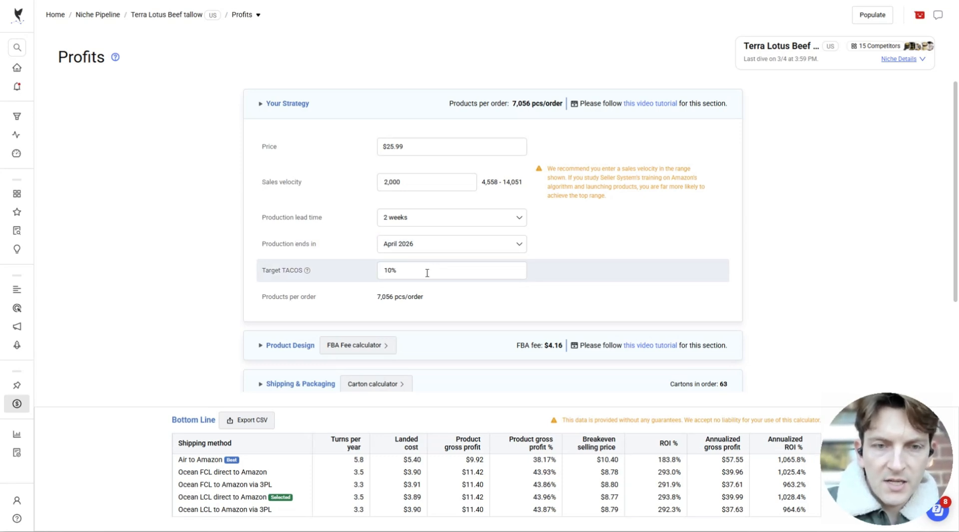
# - Expand the Product Design, Shipping & Packaging, Shipping Costs and Order P&L sections to review their figures
pyautogui.scroll(-3, 418, 287)
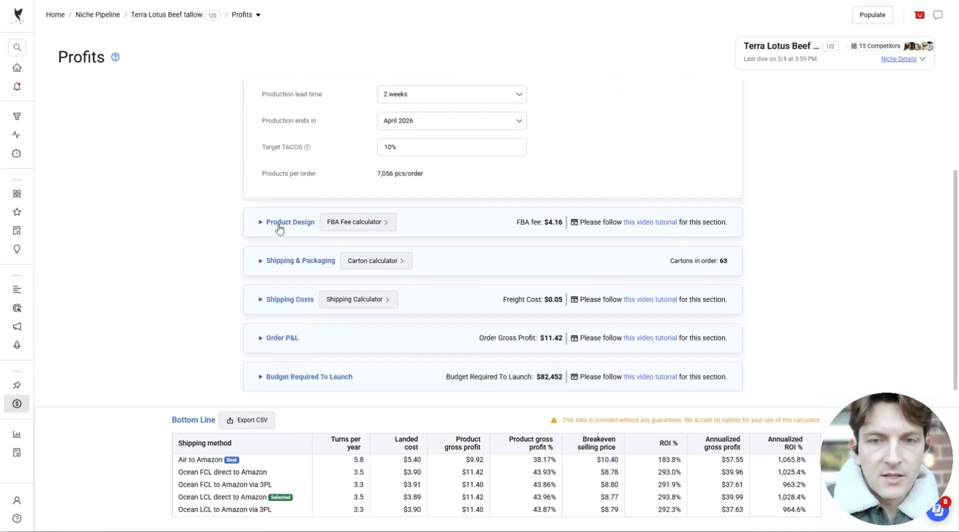
pyautogui.click(268, 223)
pyautogui.scroll(-2, 349, 269)
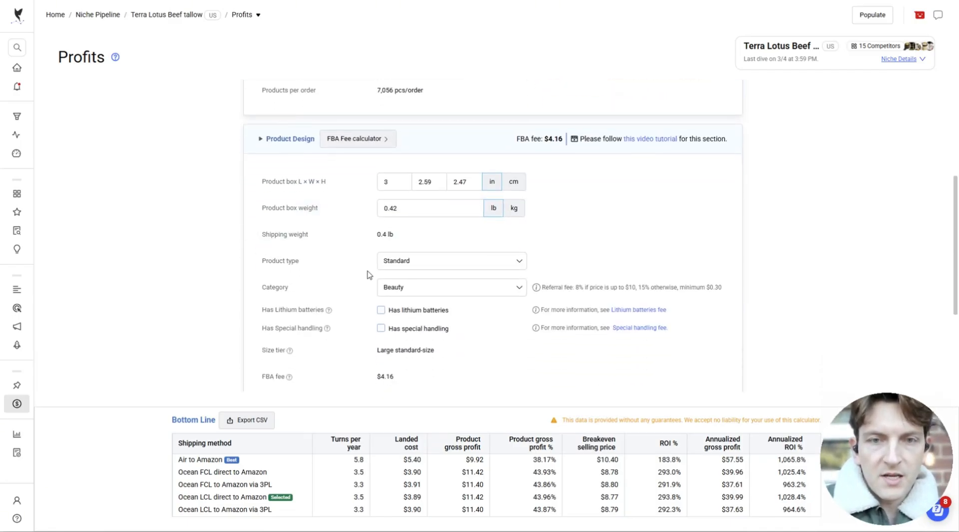
pyautogui.scroll(-3, 448, 231)
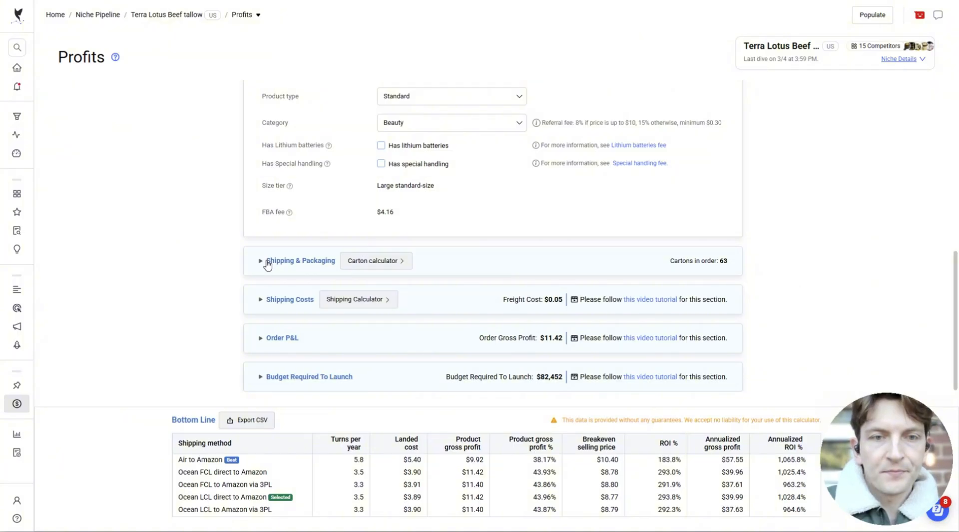
pyautogui.click(267, 261)
pyautogui.scroll(-5, 392, 214)
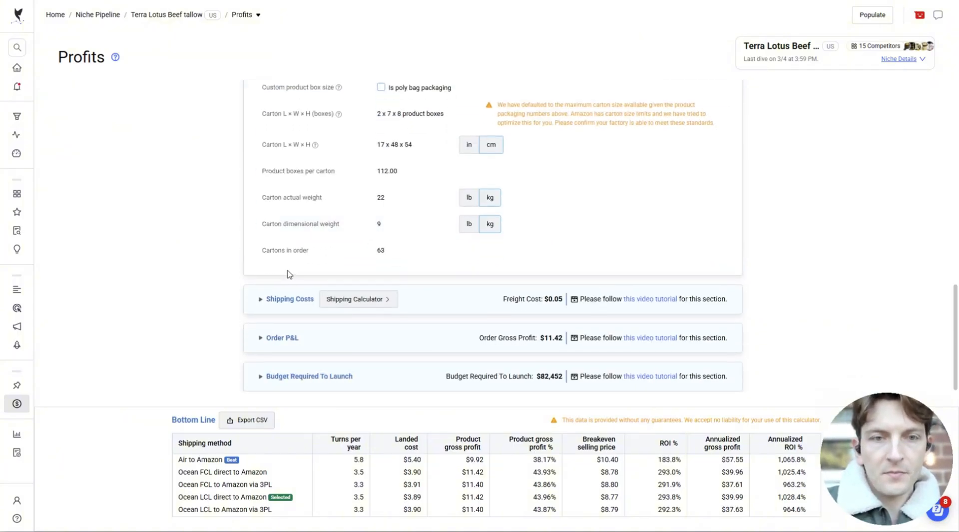
pyautogui.click(289, 299)
pyautogui.scroll(-5, 279, 275)
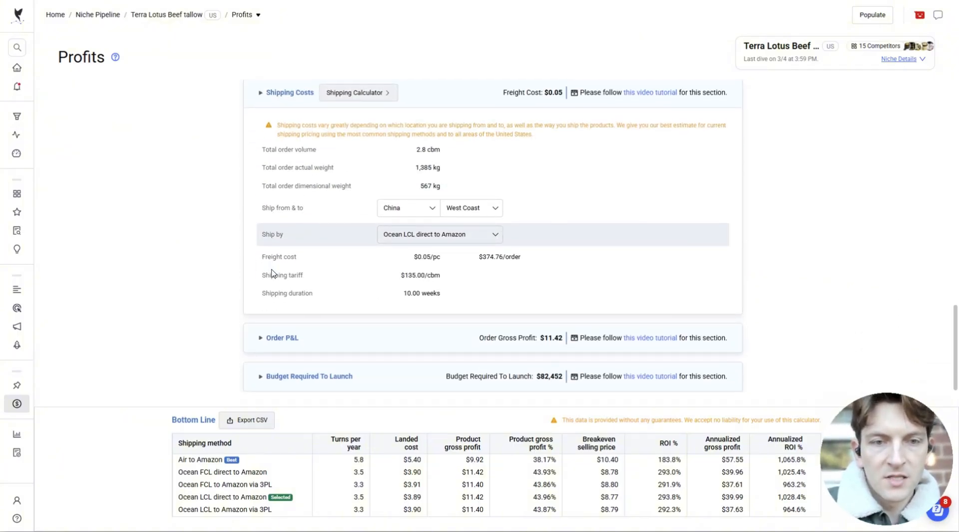
pyautogui.click(281, 338)
pyautogui.scroll(-3, 297, 248)
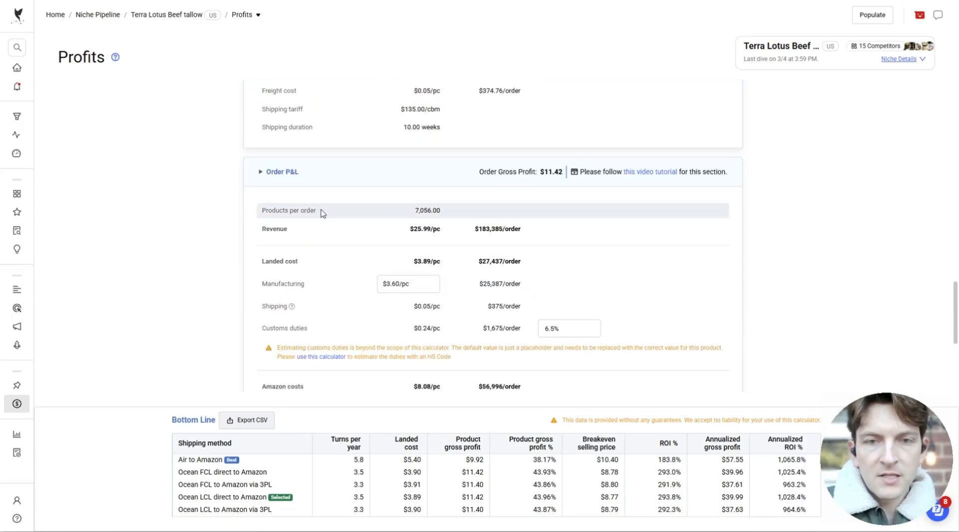
# - Set the manufacturing cost to $6 per piece in the Order P&L and review the remaining order costs
pyautogui.moveTo(414, 287); pyautogui.dragTo(367, 285)
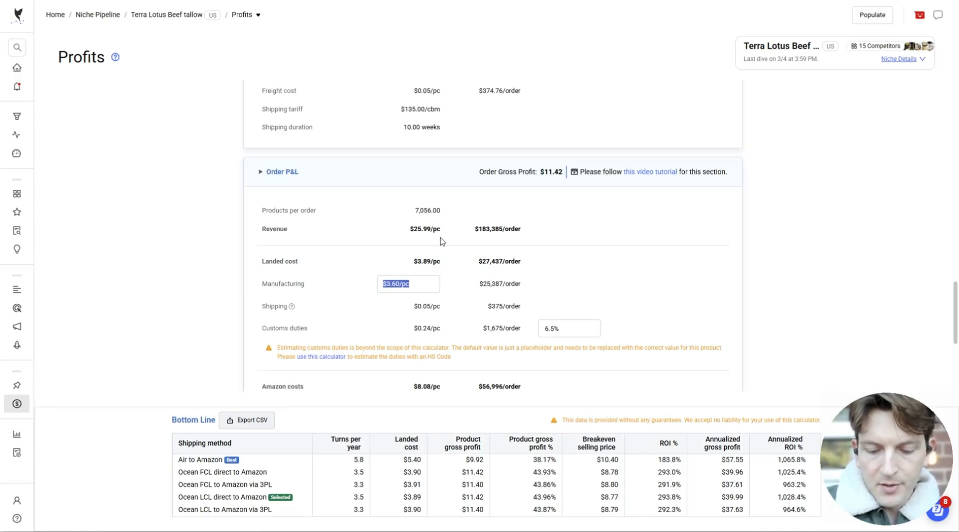
pyautogui.write('6')
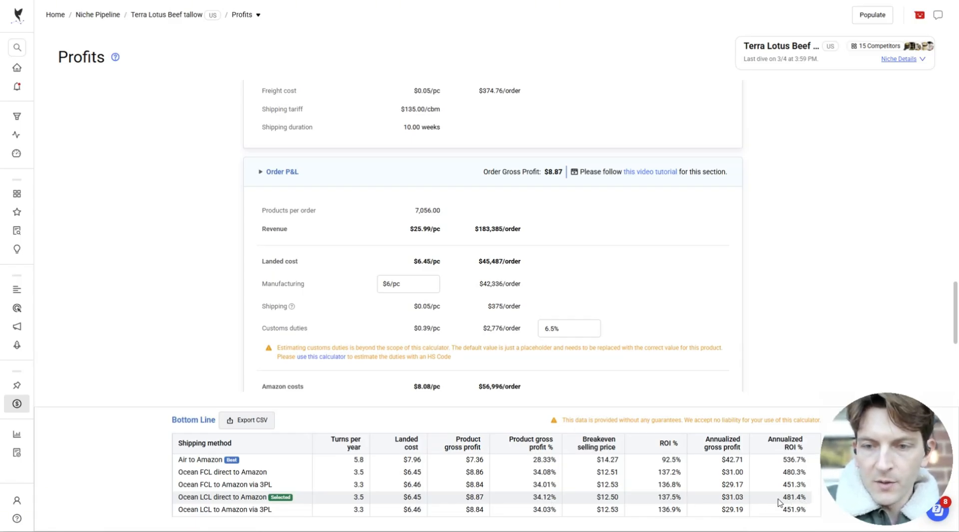
pyautogui.scroll(-3, 392, 265)
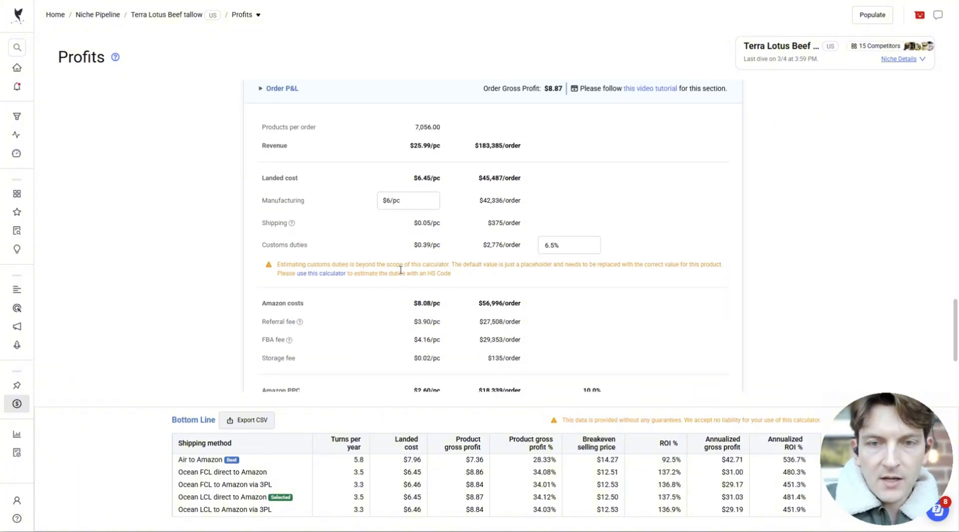
pyautogui.scroll(-3, 407, 253)
# - Set the manufacturing cost to $5 per piece in the Order P&L
pyautogui.scroll(4, 409, 247)
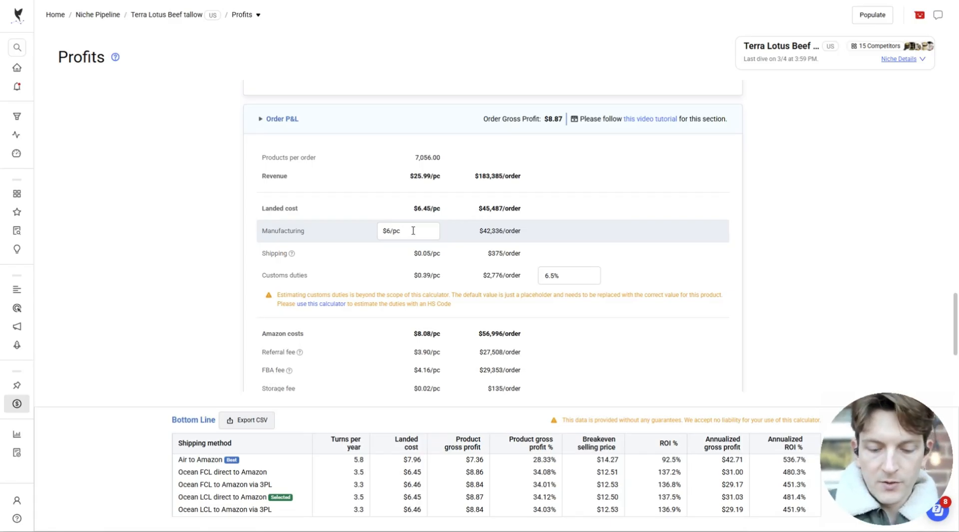
pyautogui.press('BackSpace')
pyautogui.write('5')
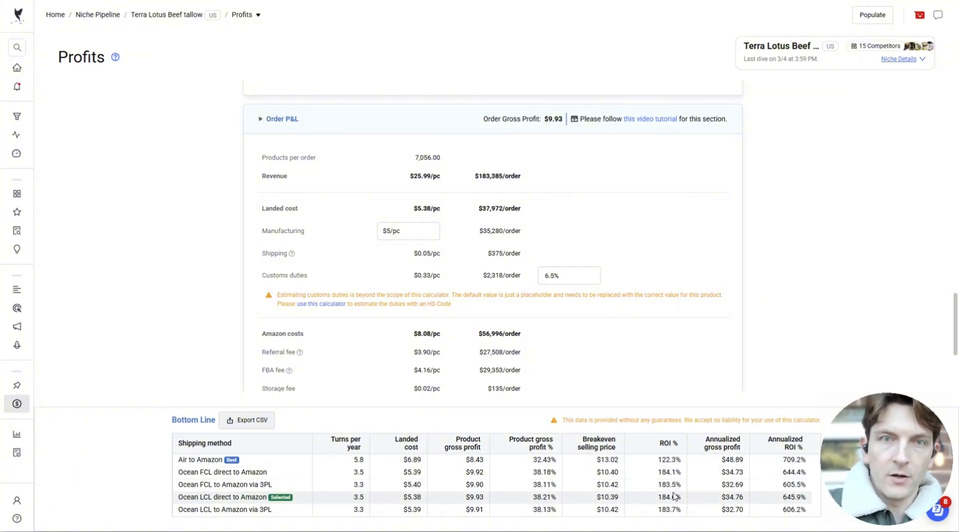
# - Open the AI Product Brief and start an analysis of the three competitors with the highest sales
pyautogui.moveTo(12, 163)
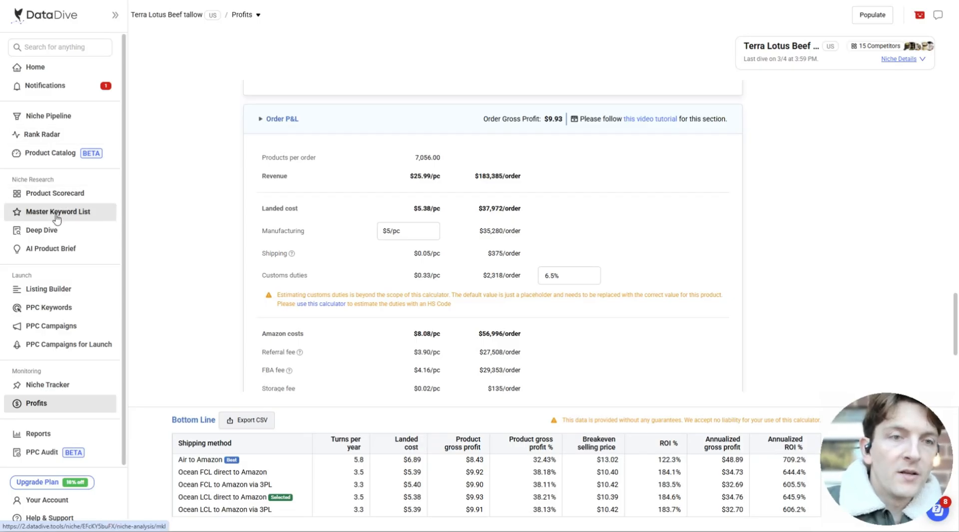
pyautogui.click(52, 249)
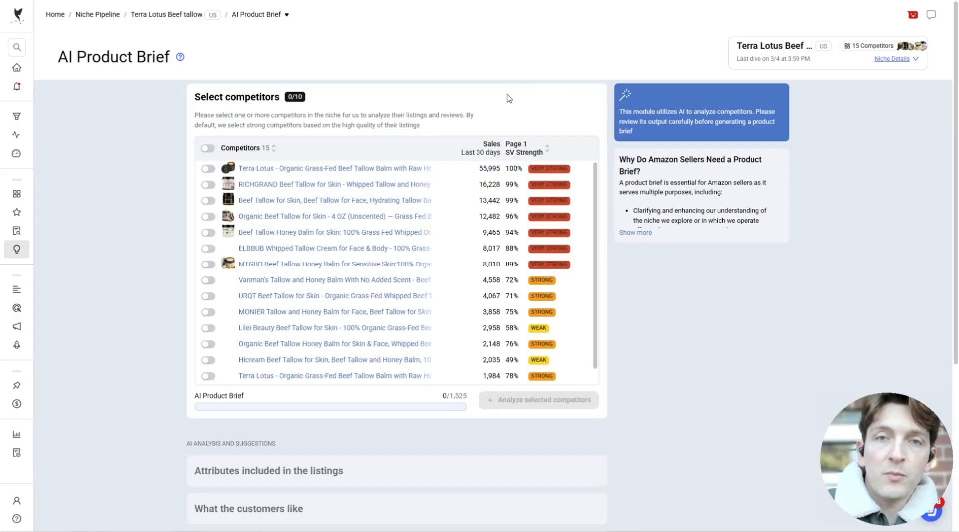
pyautogui.click(208, 169)
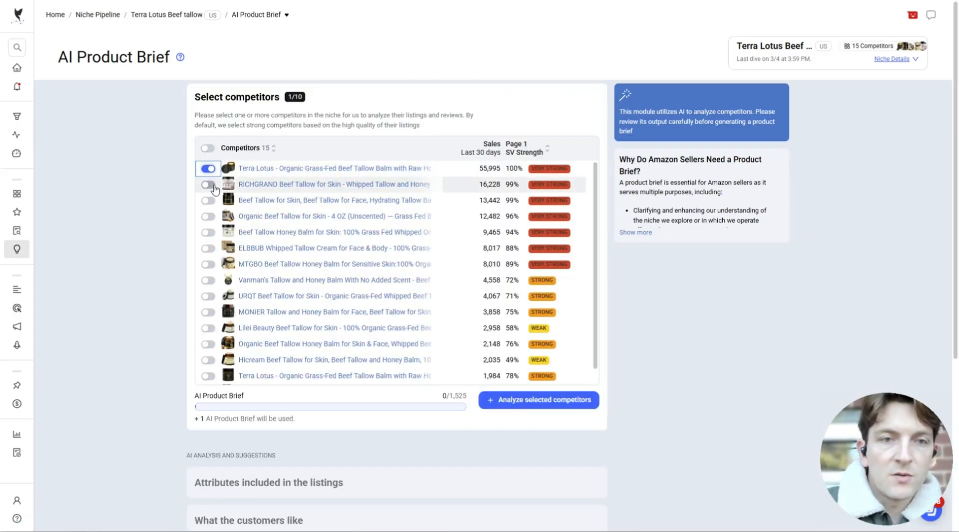
pyautogui.click(208, 185)
pyautogui.click(209, 200)
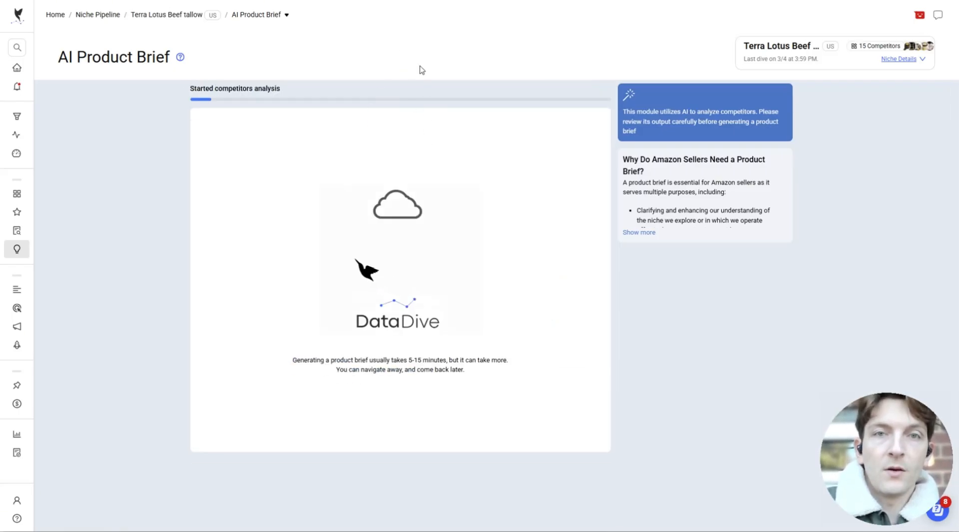
# - Open the niche's Deep Dive page and collapse all competitor listings into compact image rows
pyautogui.moveTo(30, 259)
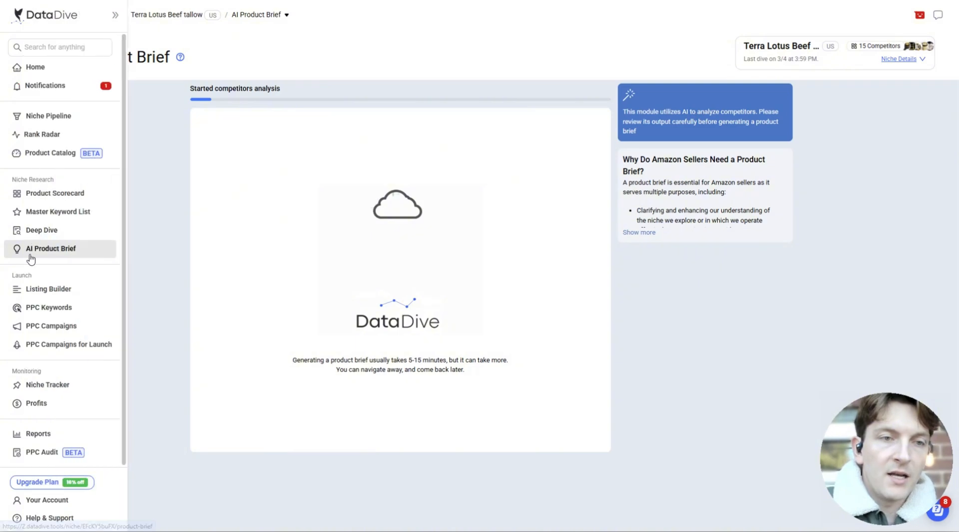
pyautogui.click(52, 233)
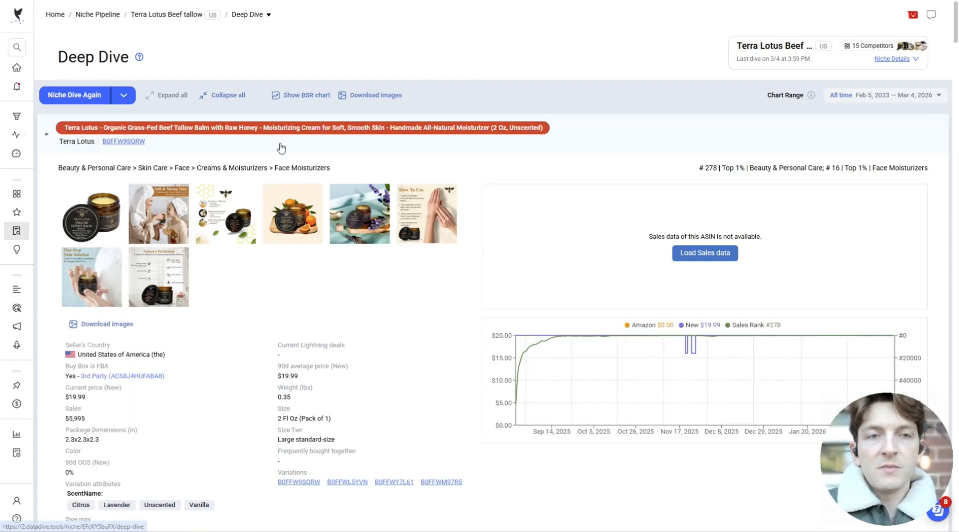
pyautogui.rightClick(401, 40)
pyautogui.press('Escape')
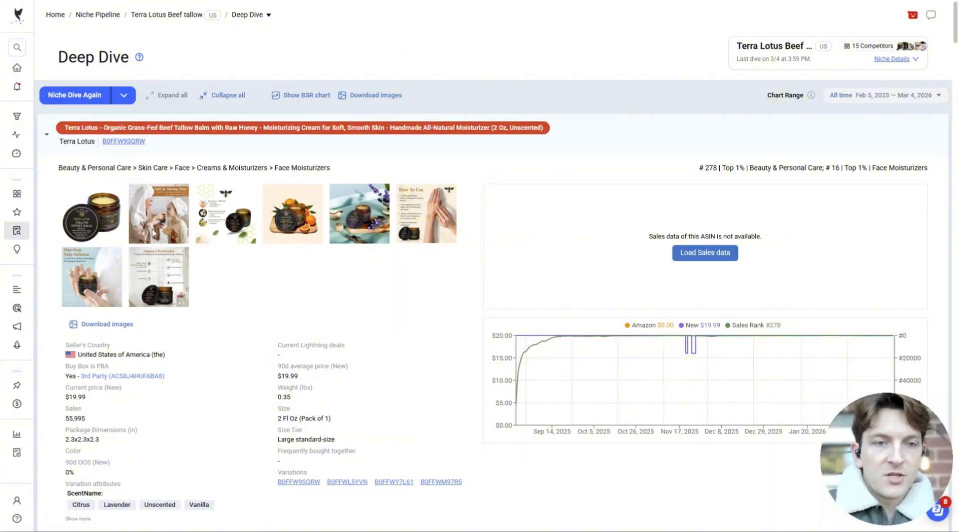
pyautogui.click(232, 97)
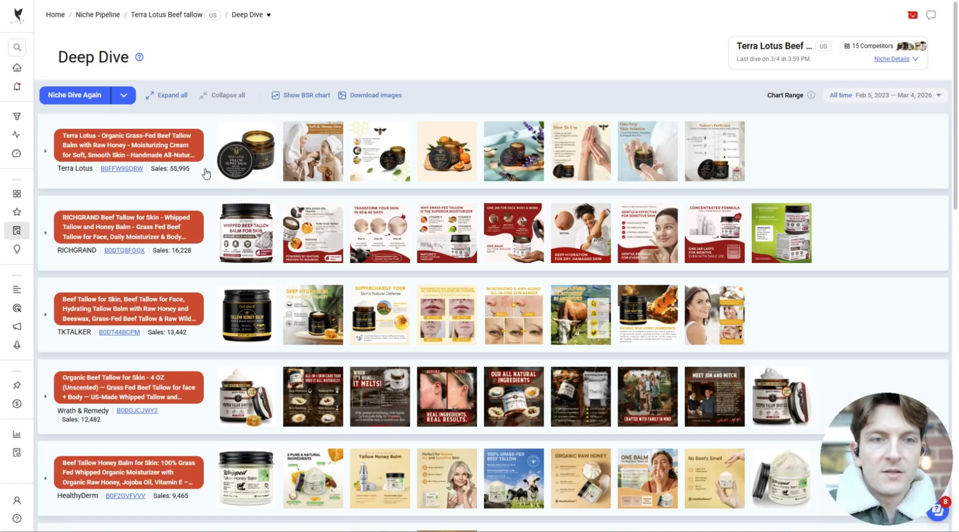
# - Examine enlarged listing images of the Terra Lotus, RICHGRAND and TKTALKER products
pyautogui.moveTo(246, 311)
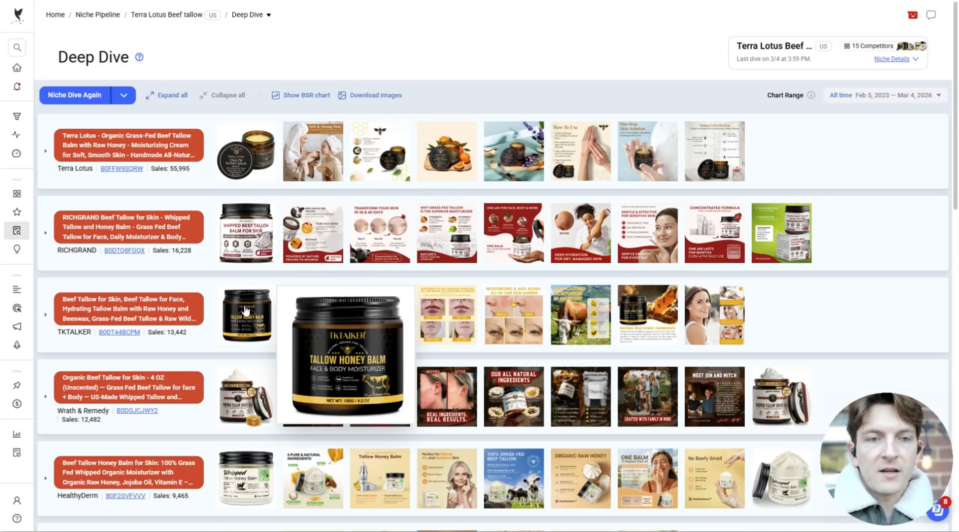
pyautogui.moveTo(239, 140)
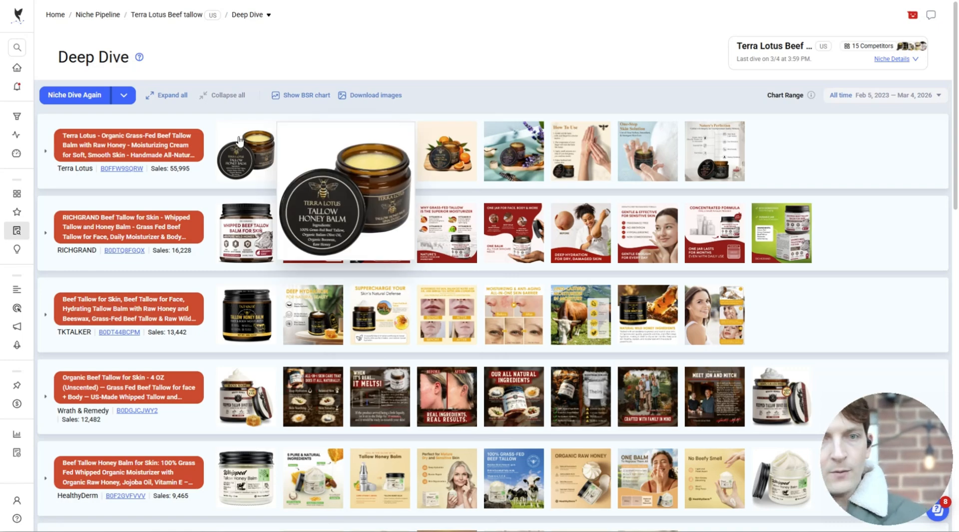
pyautogui.moveTo(425, 179)
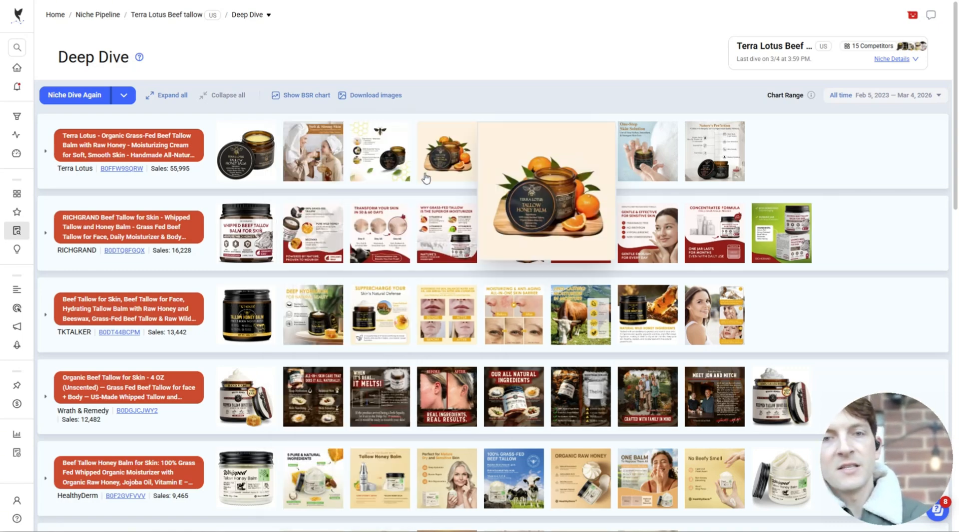
pyautogui.moveTo(311, 158)
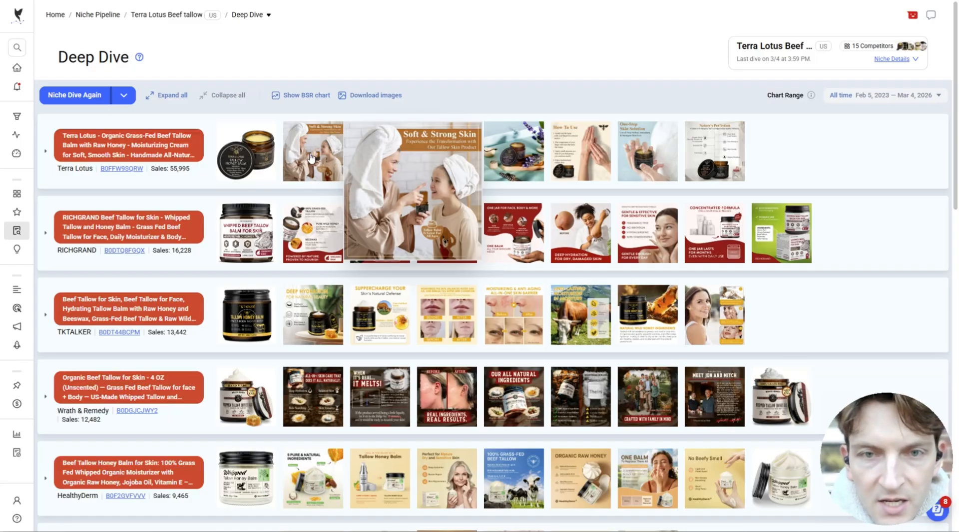
pyautogui.moveTo(305, 233)
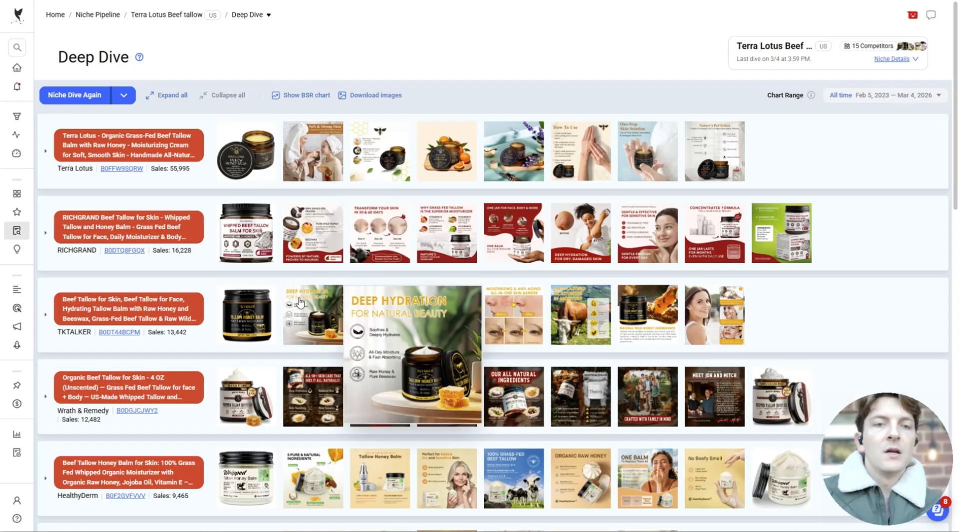
pyautogui.moveTo(359, 250)
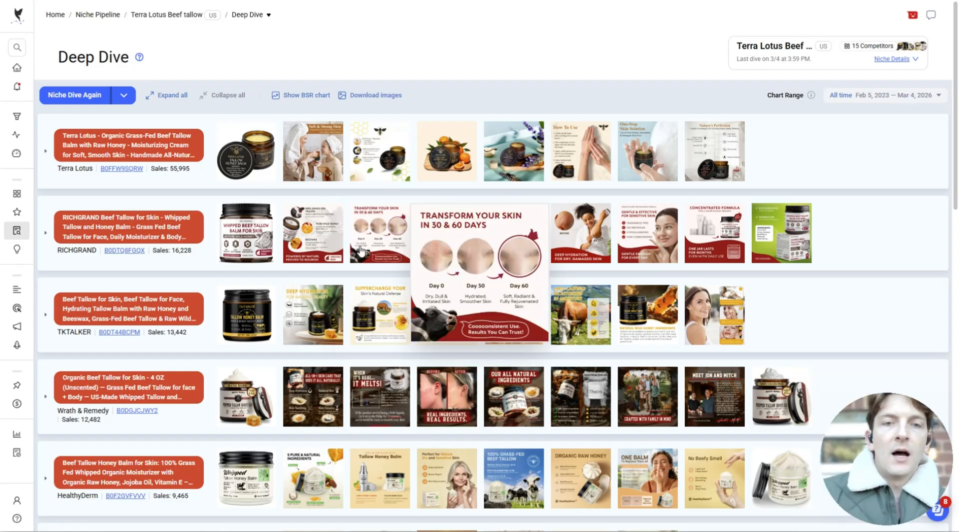
pyautogui.rightClick(386, 238)
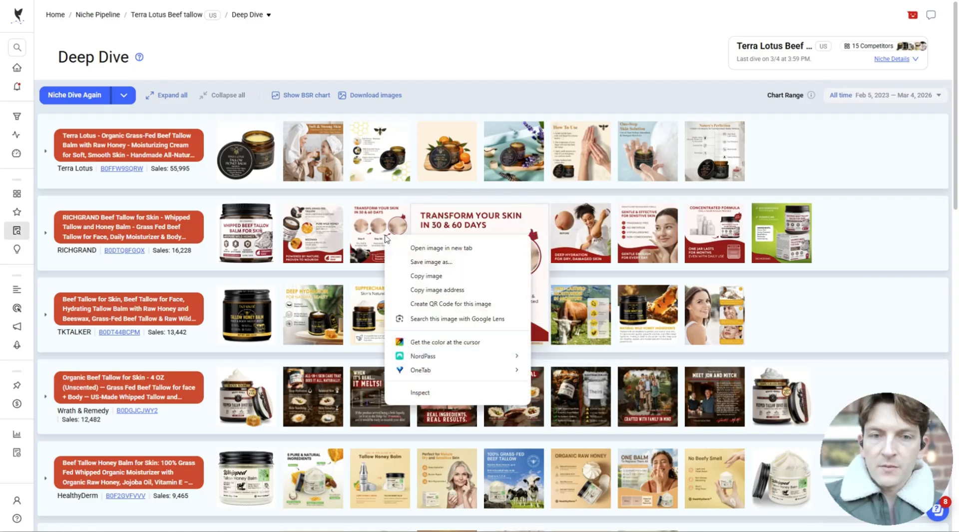
pyautogui.click(412, 59)
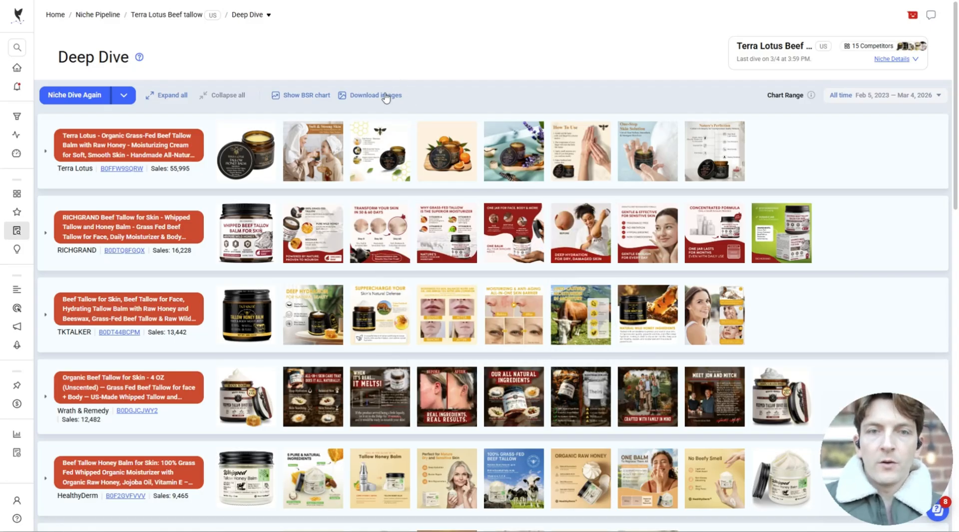
pyautogui.moveTo(353, 261)
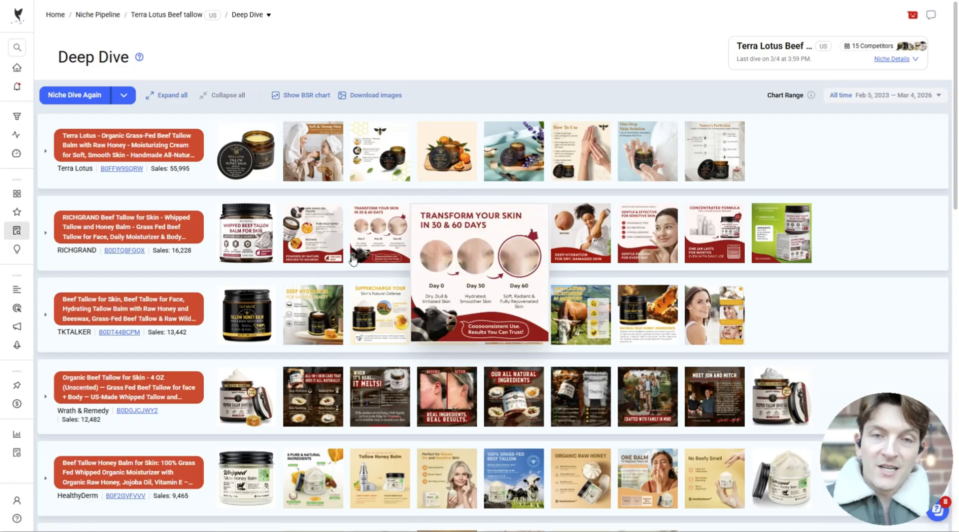
# - Compare the main product images and jar packaging across the competitor listings
pyautogui.scroll(-2, 257, 222)
pyautogui.moveTo(259, 216)
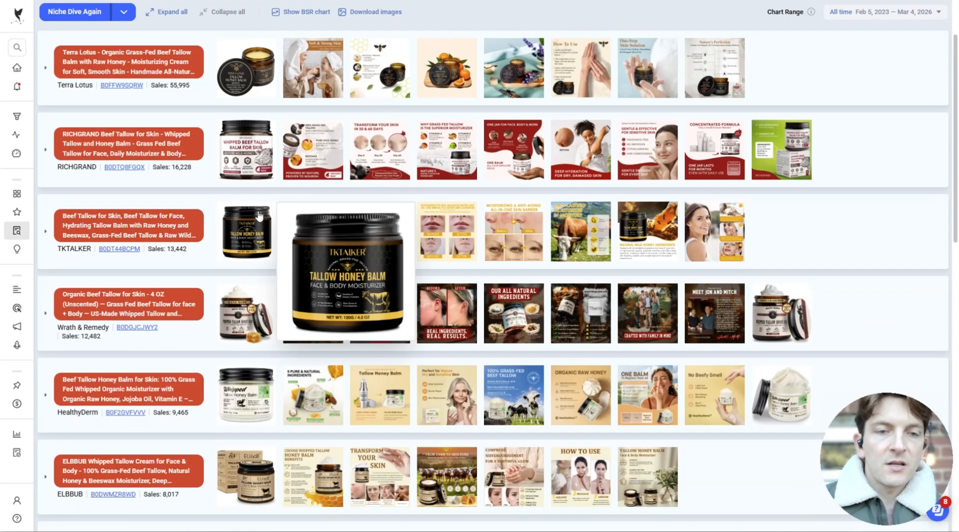
pyautogui.scroll(-3, 259, 215)
pyautogui.scroll(5, 259, 220)
pyautogui.moveTo(260, 159)
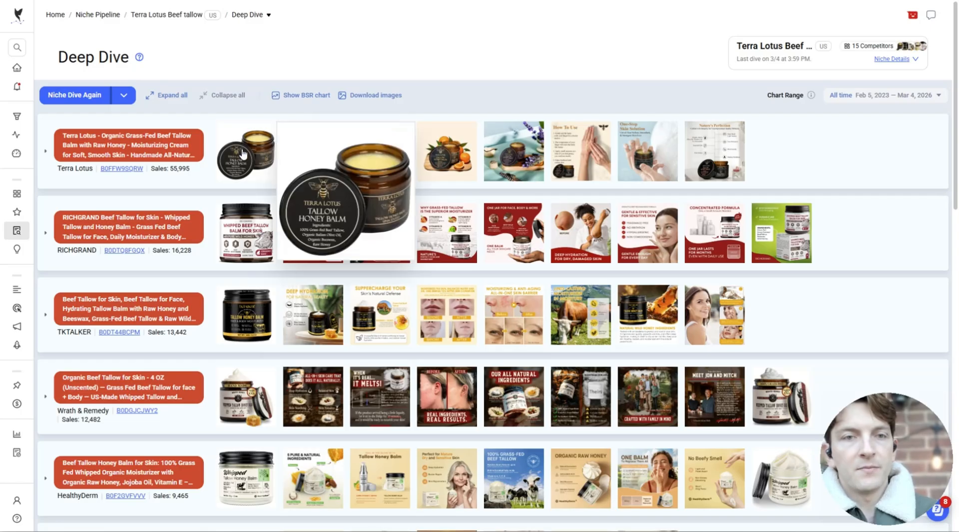
pyautogui.moveTo(251, 234)
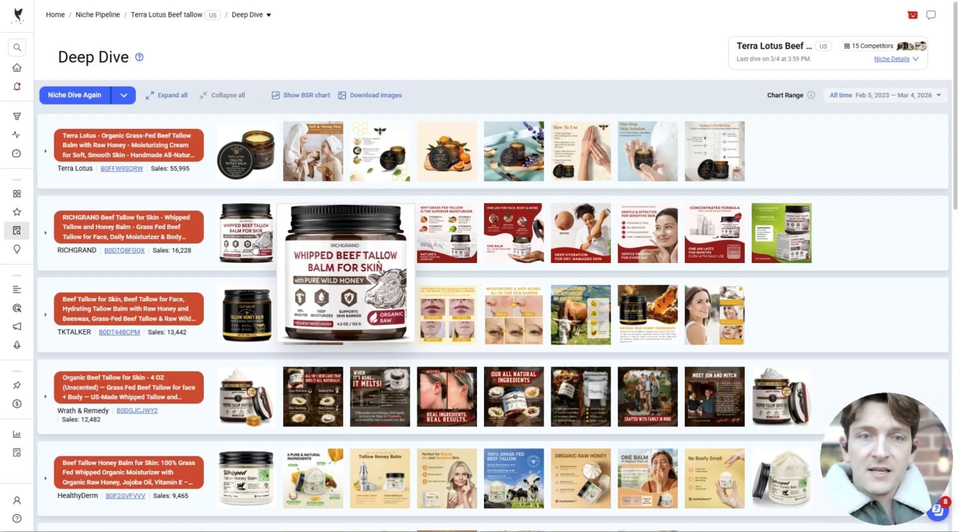
pyautogui.moveTo(244, 491)
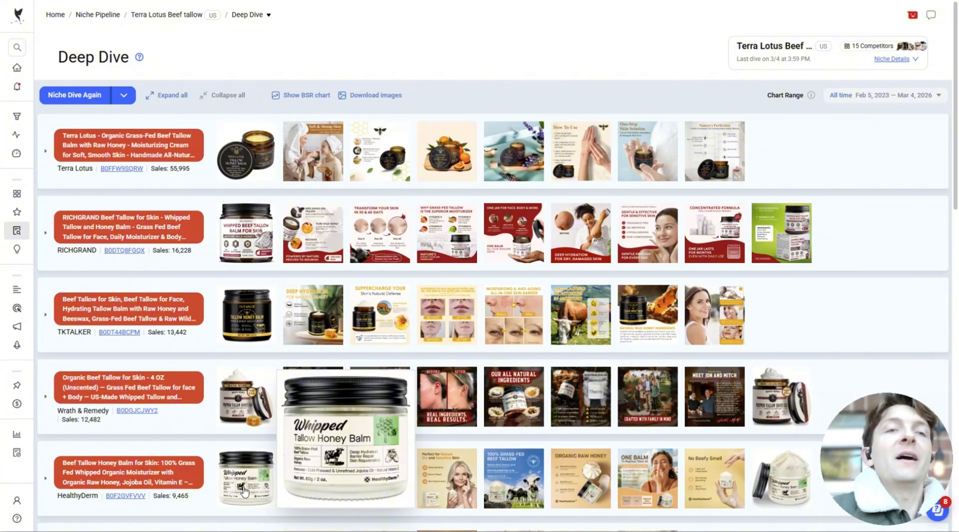
pyautogui.scroll(-2, 239, 321)
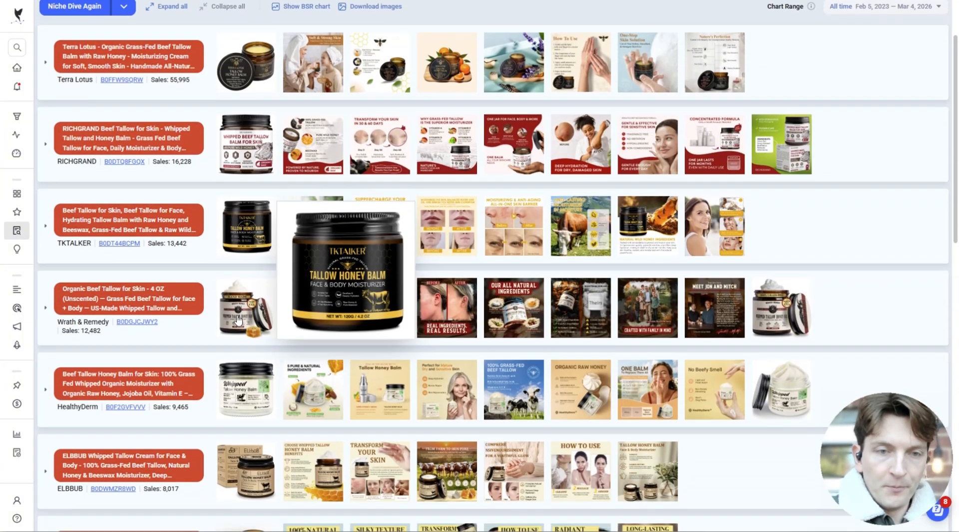
# - Look through the lower-selling competitors' listing images and compare them with those of the top sellers
pyautogui.scroll(-8, 239, 321)
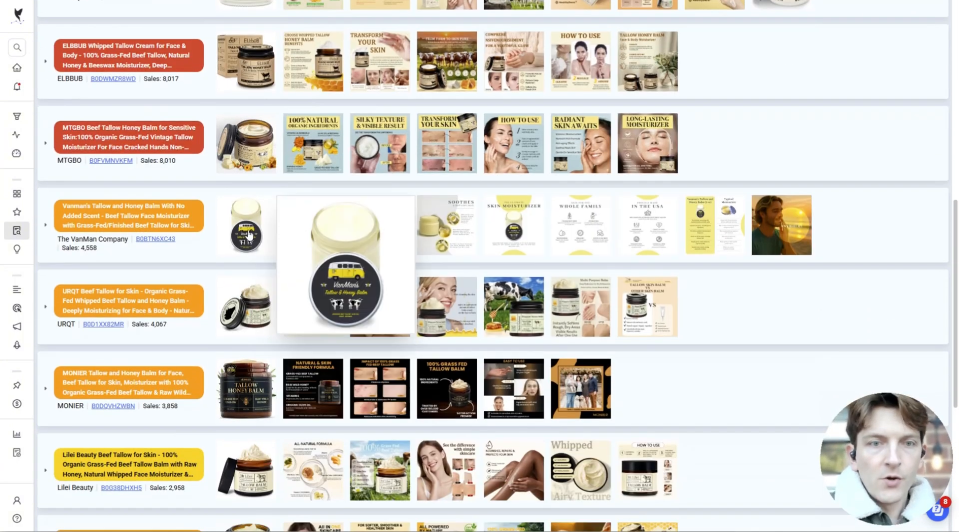
pyautogui.scroll(10, 248, 234)
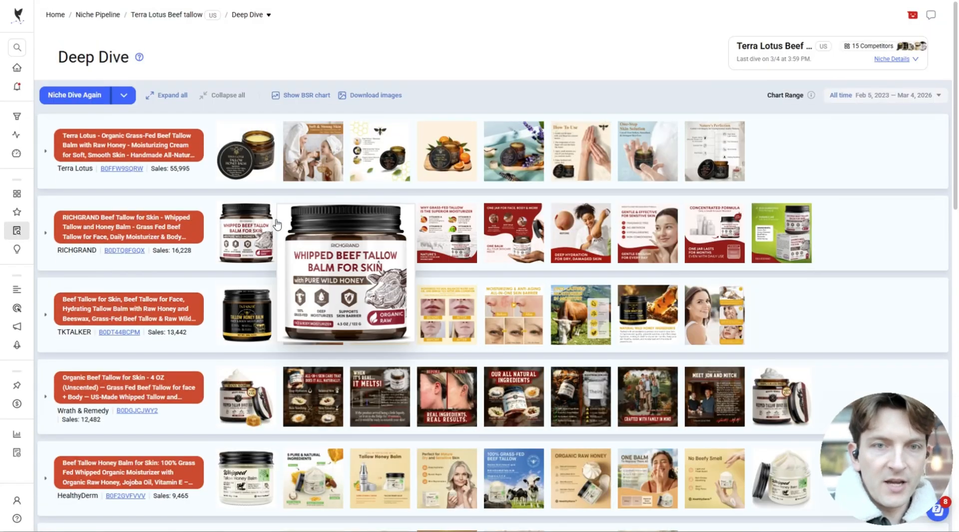
pyautogui.moveTo(323, 235)
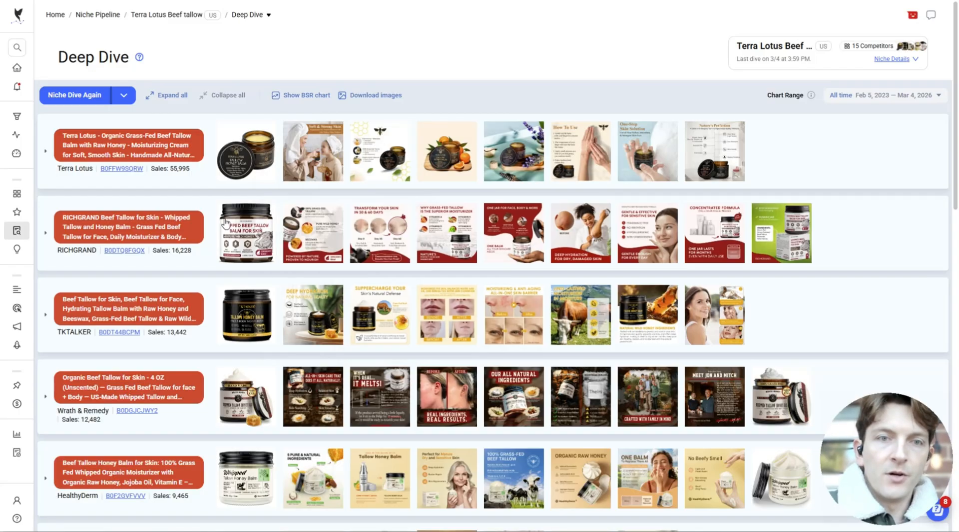
# - Open the niche's Listing Builder, check its keyword phrases and generate listing copy with the AI Copywriter
pyautogui.moveTo(2, 208)
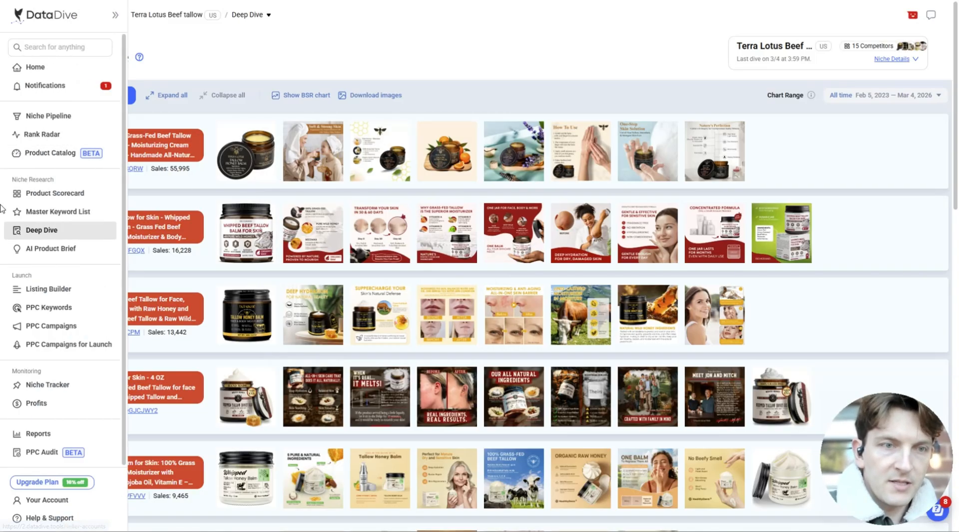
pyautogui.click(54, 290)
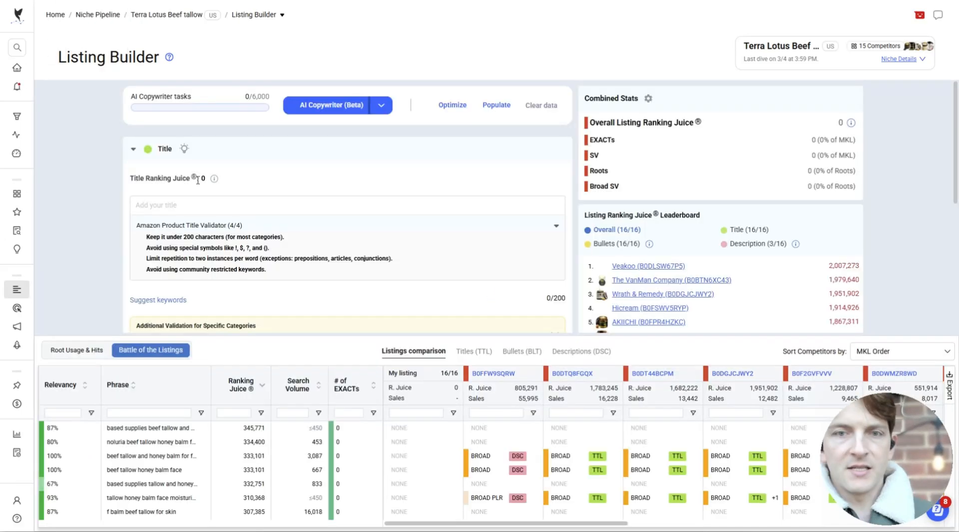
pyautogui.moveTo(338, 106)
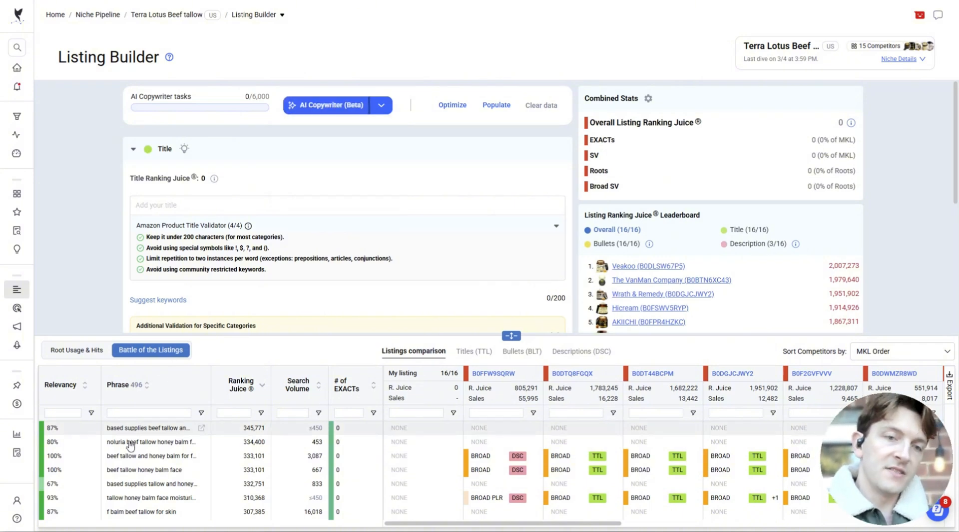
pyautogui.moveTo(32, 109)
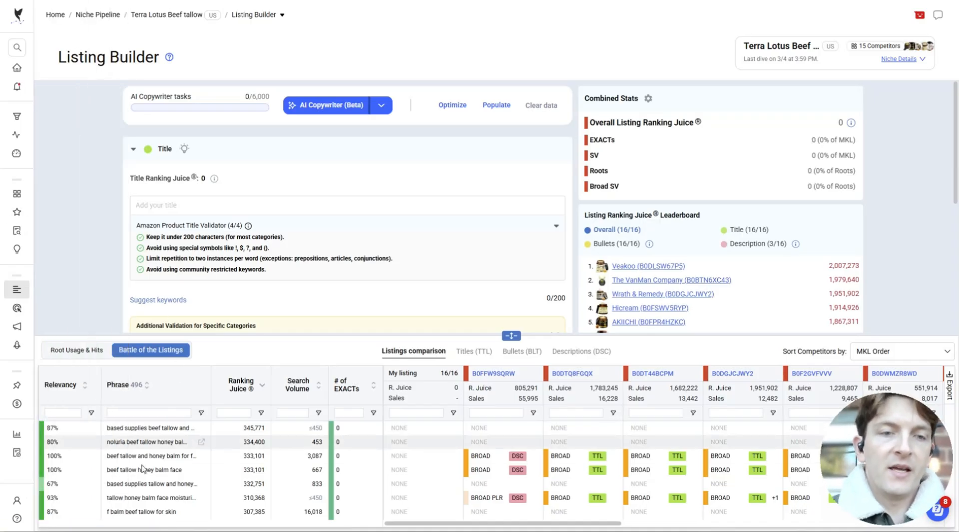
pyautogui.scroll(-4, 132, 442)
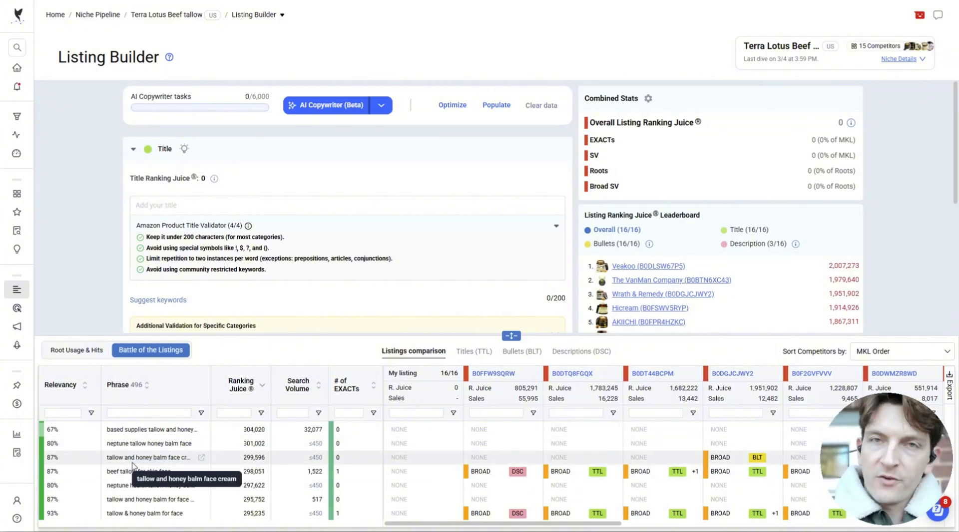
pyautogui.click(317, 106)
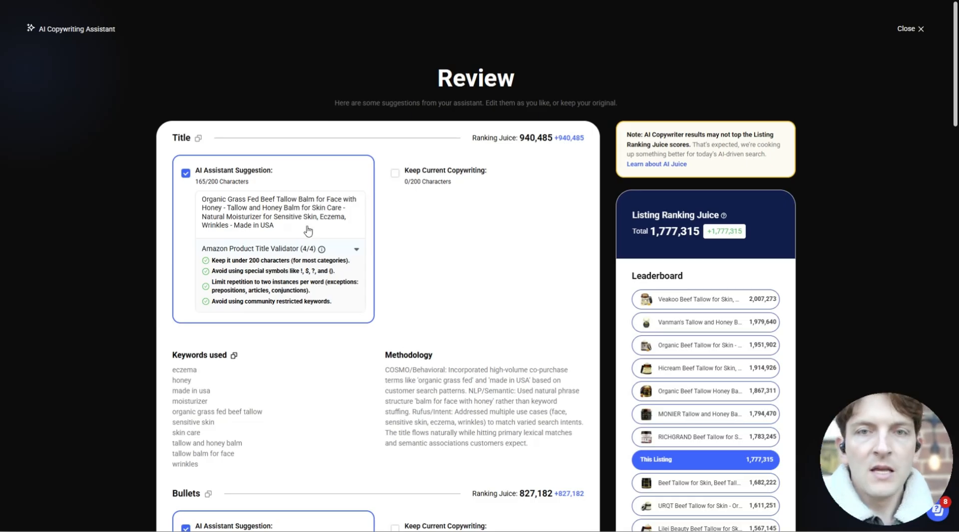
# - Review the AI-suggested title, bullets and description together with their used keywords and methodology notes
pyautogui.scroll(-5, 410, 176)
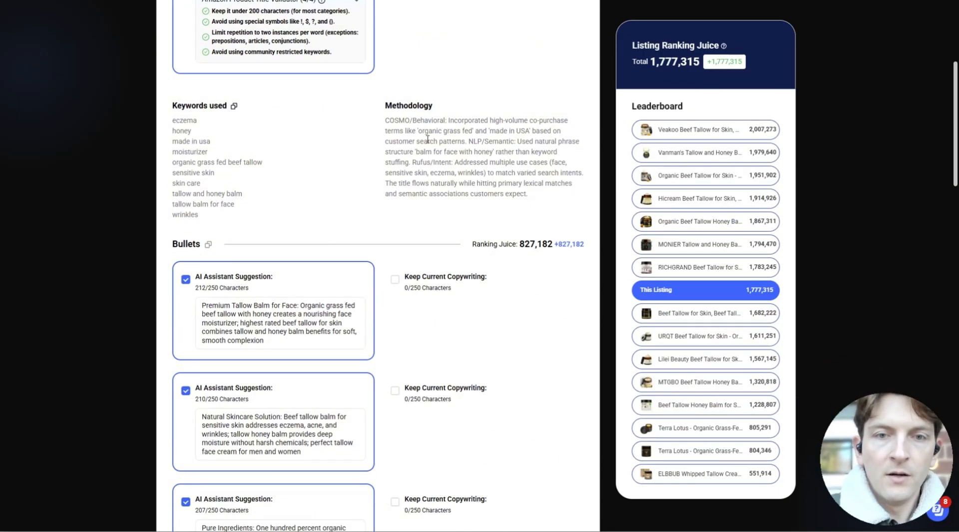
pyautogui.scroll(-2, 407, 123)
pyautogui.scroll(7, 233, 190)
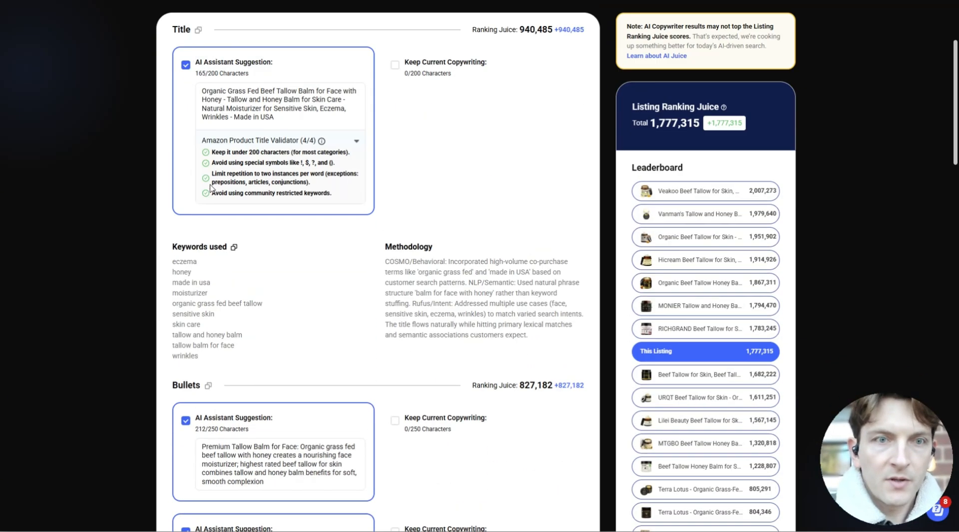
pyautogui.scroll(-13, 296, 276)
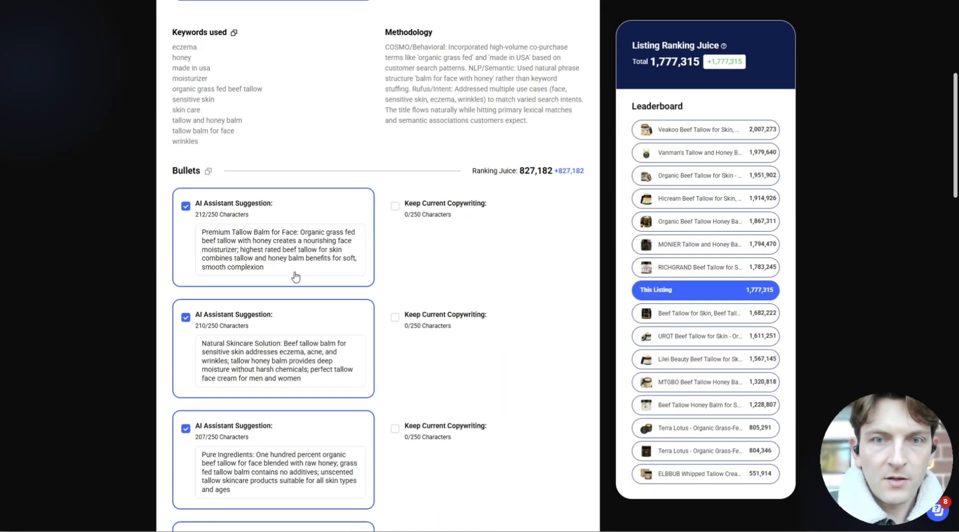
pyautogui.scroll(-5, 296, 256)
pyautogui.scroll(3, 332, 171)
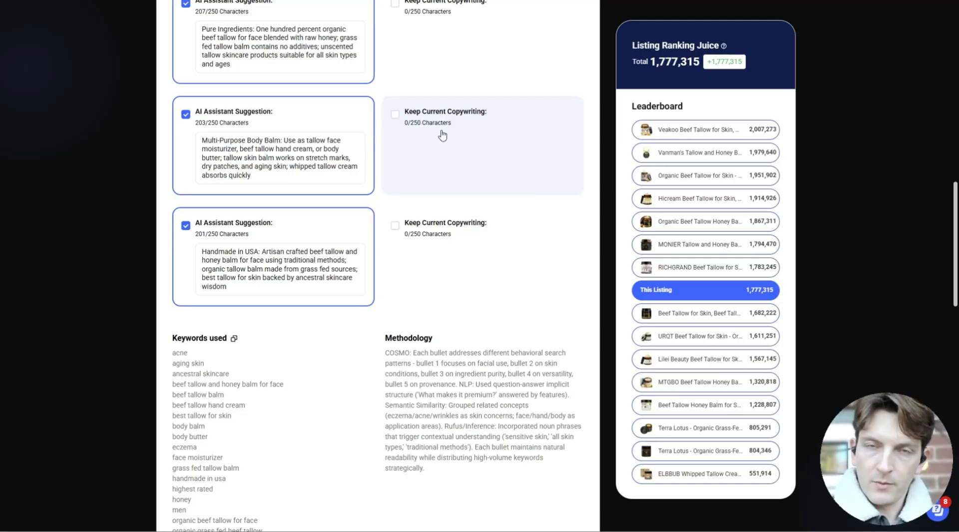
pyautogui.scroll(-10, 437, 152)
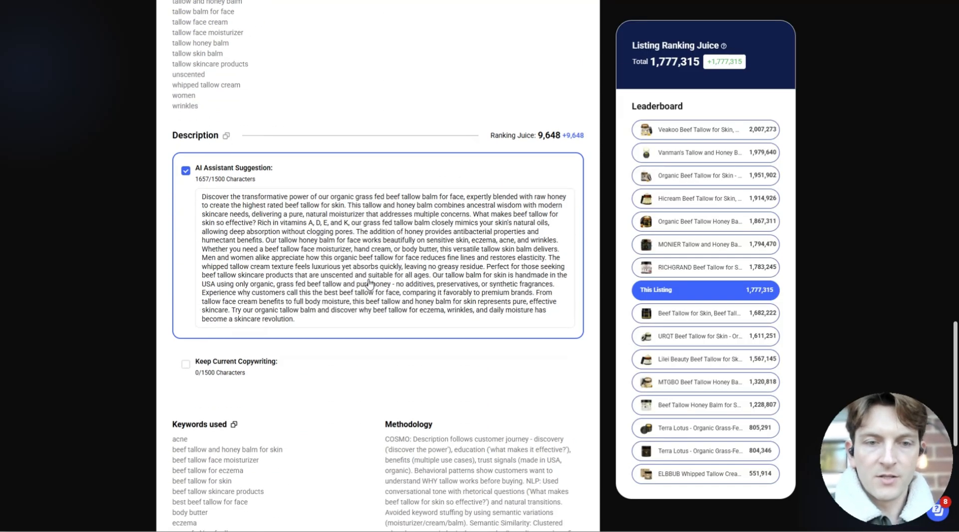
pyautogui.scroll(-3, 369, 284)
pyautogui.scroll(5, 368, 284)
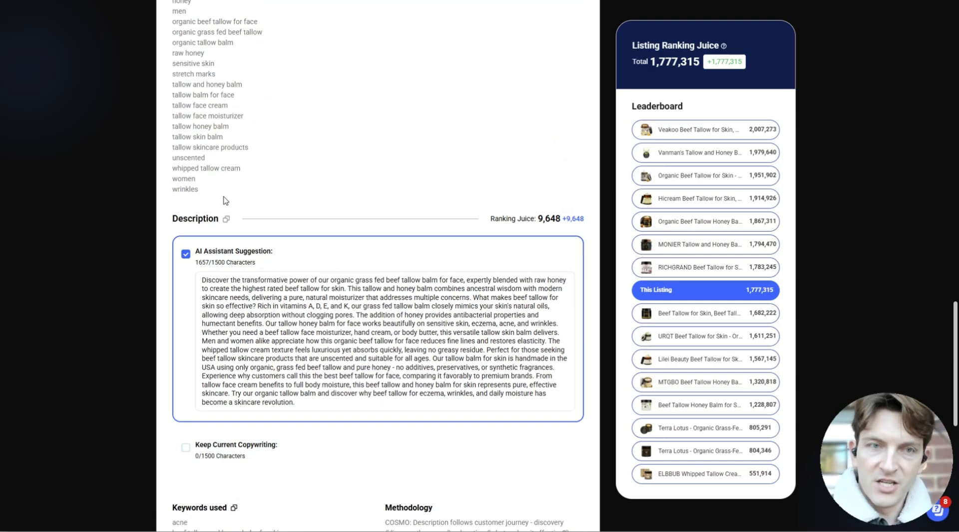
pyautogui.scroll(10, 225, 201)
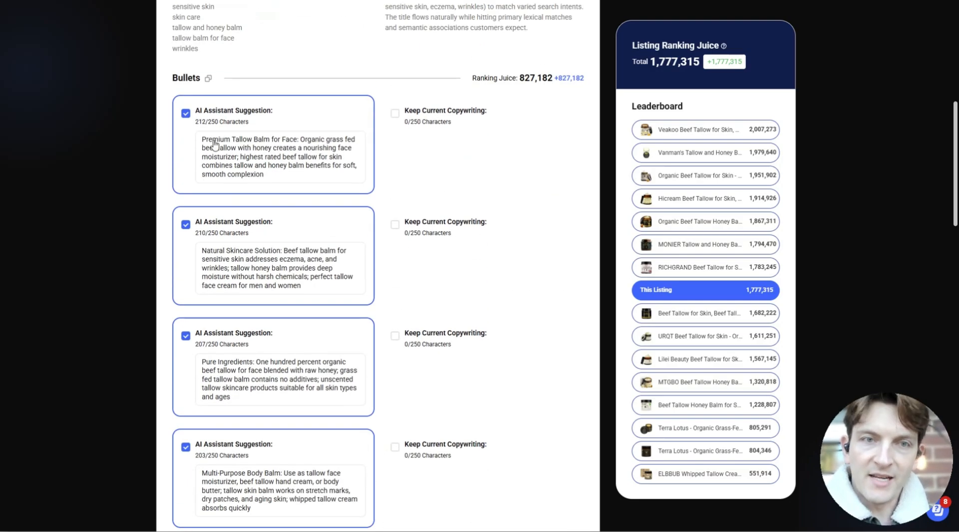
pyautogui.scroll(8, 215, 145)
# - Accept all AI suggestions for the title, bullets and description into the listing
pyautogui.scroll(-15, 227, 160)
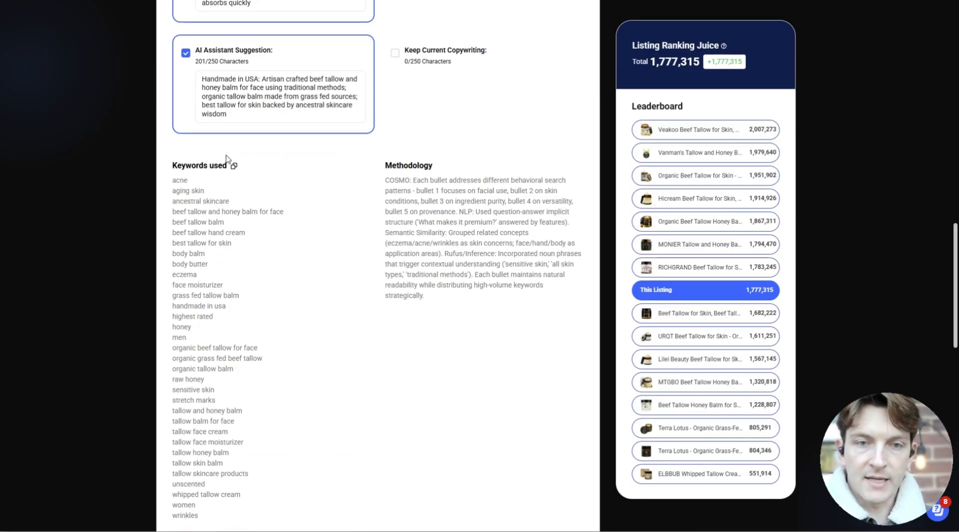
pyautogui.scroll(-10, 227, 160)
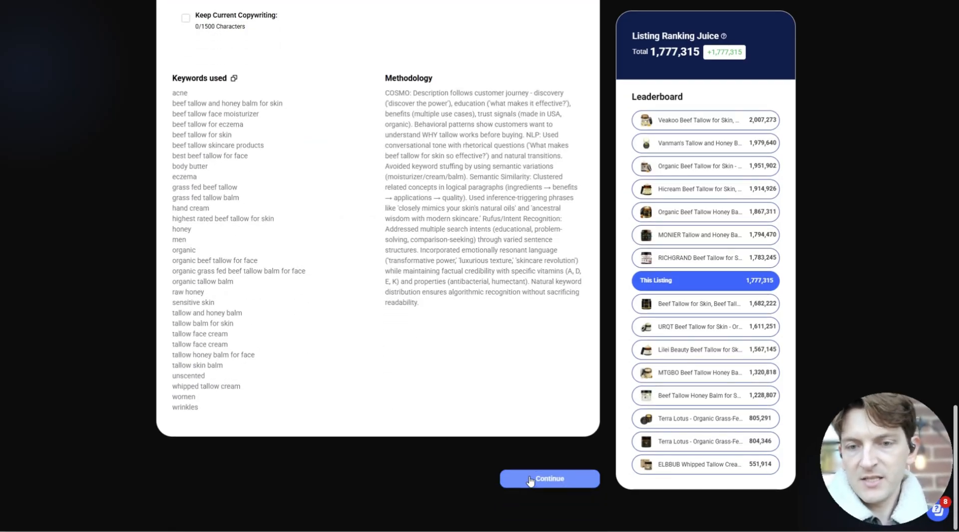
pyautogui.click(530, 481)
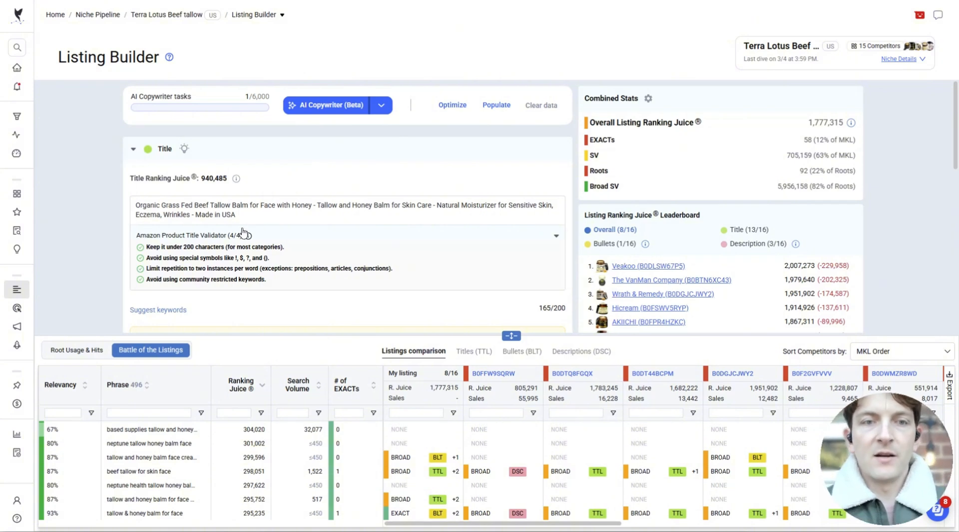
# - Examine the generated title's wording, especially the "Made in USA" and "Eczema" claims
pyautogui.moveTo(239, 215); pyautogui.dragTo(204, 216)
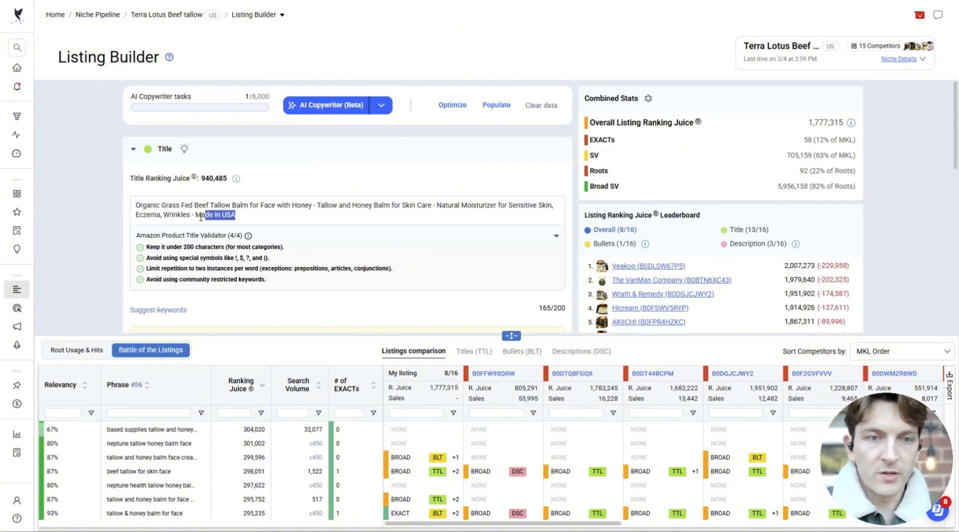
pyautogui.doubleClick(139, 215)
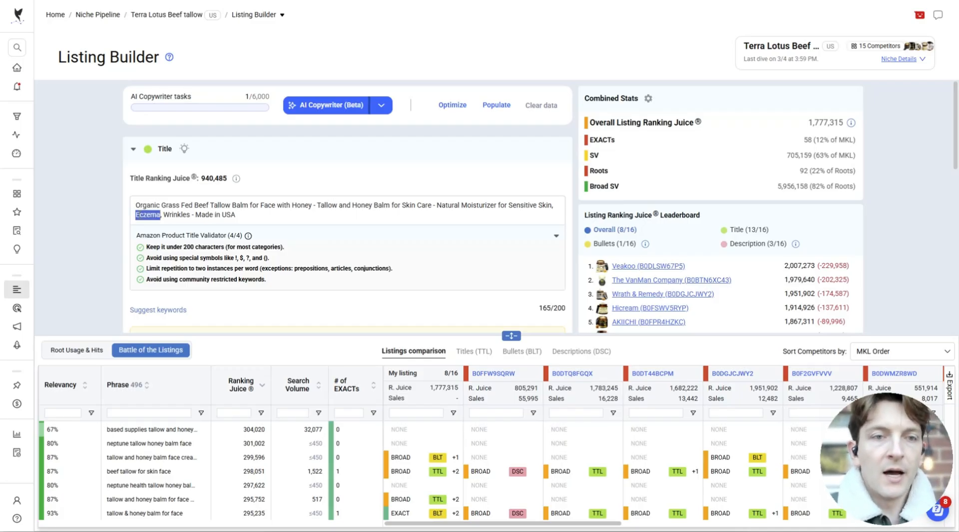
pyautogui.click(221, 210)
pyautogui.hotkey('ctrl', 'a')
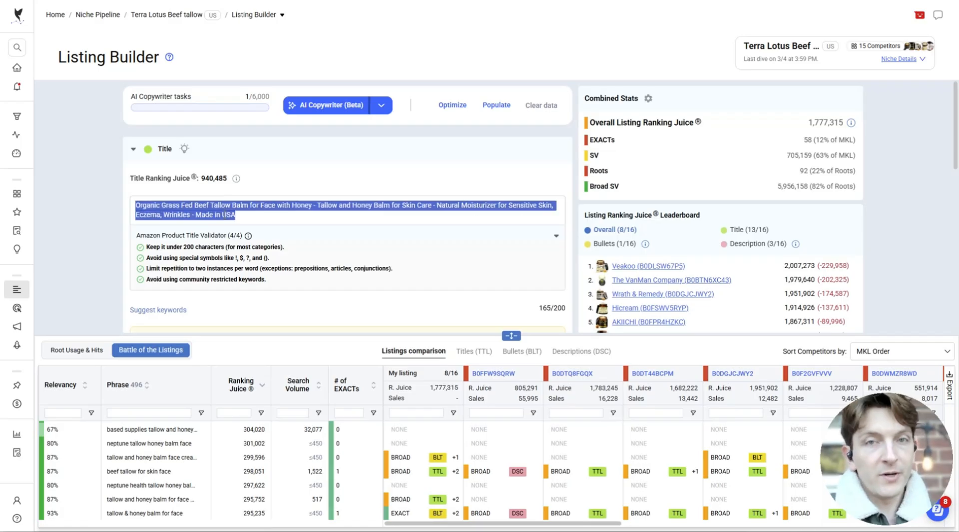
pyautogui.tripleClick(232, 214)
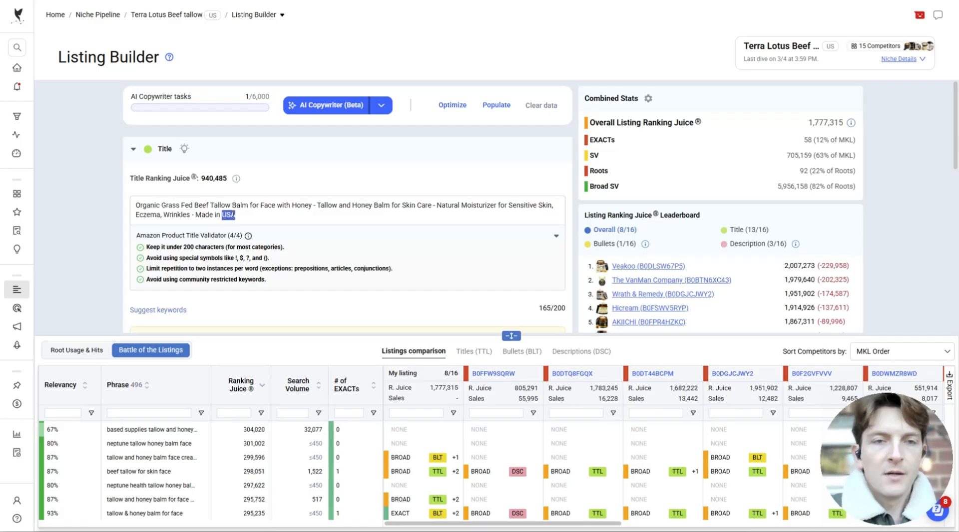
pyautogui.doubleClick(146, 216)
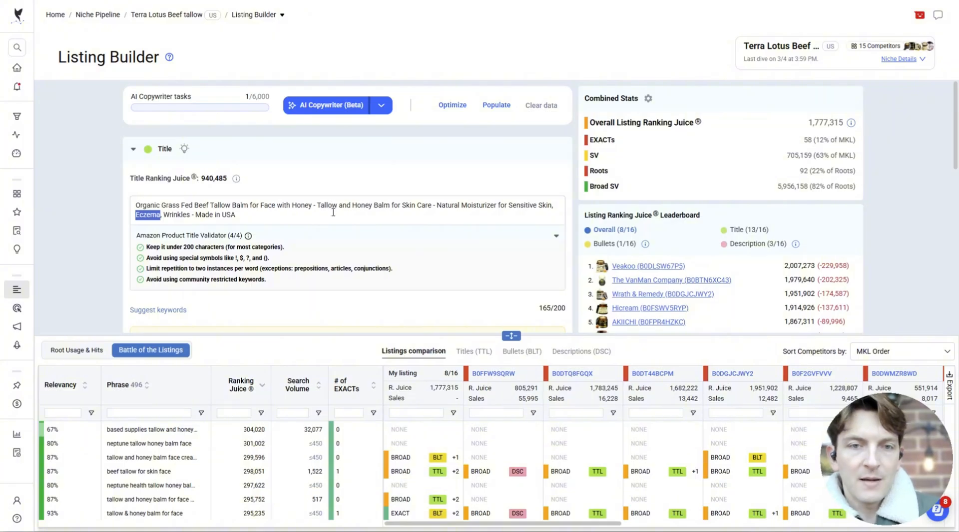
# - Expand the generated bullets and sort the keyword comparison by highest search volume to check the listing's keyword matches
pyautogui.scroll(-3, 352, 213)
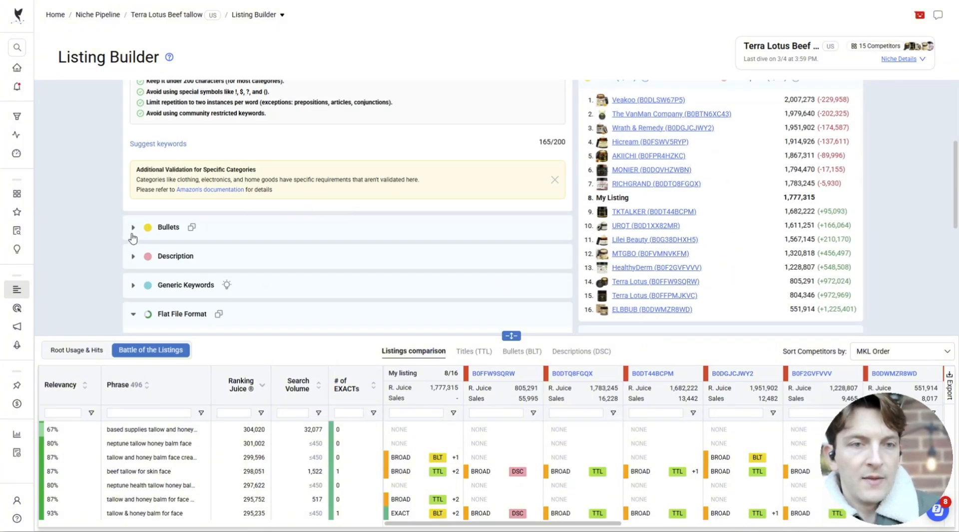
pyautogui.click(145, 228)
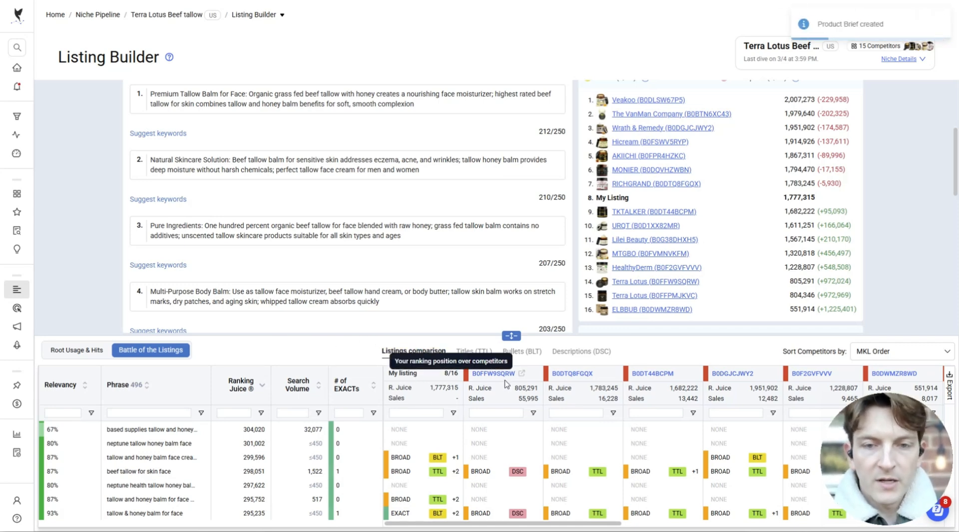
pyautogui.click(318, 389)
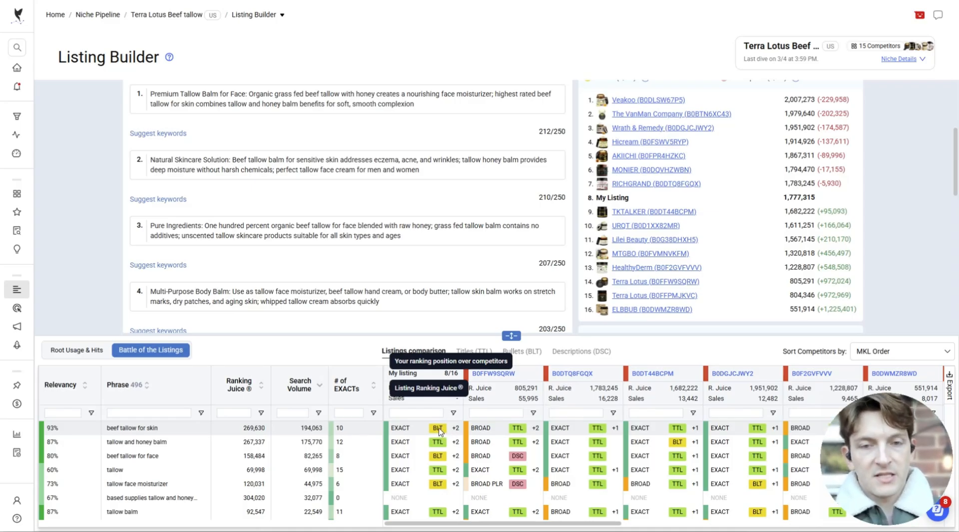
pyautogui.moveTo(453, 430)
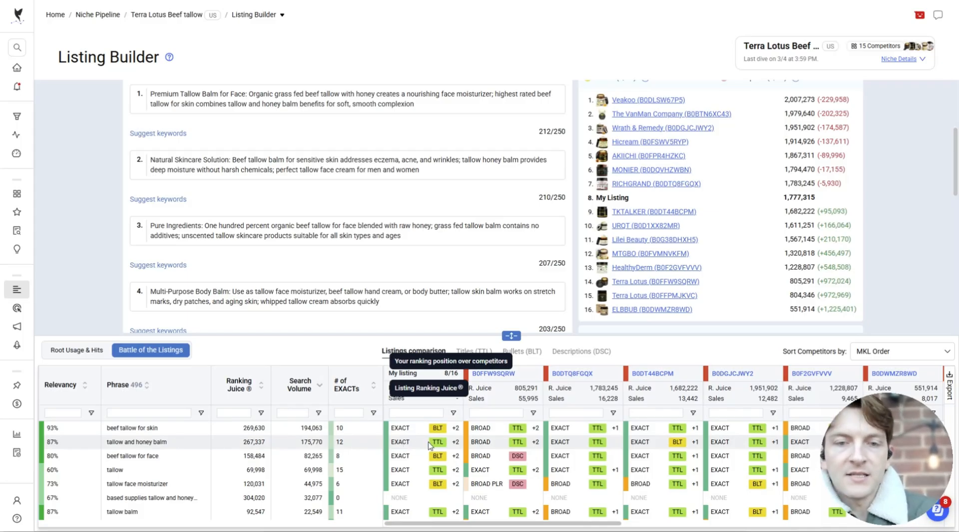
pyautogui.moveTo(456, 447)
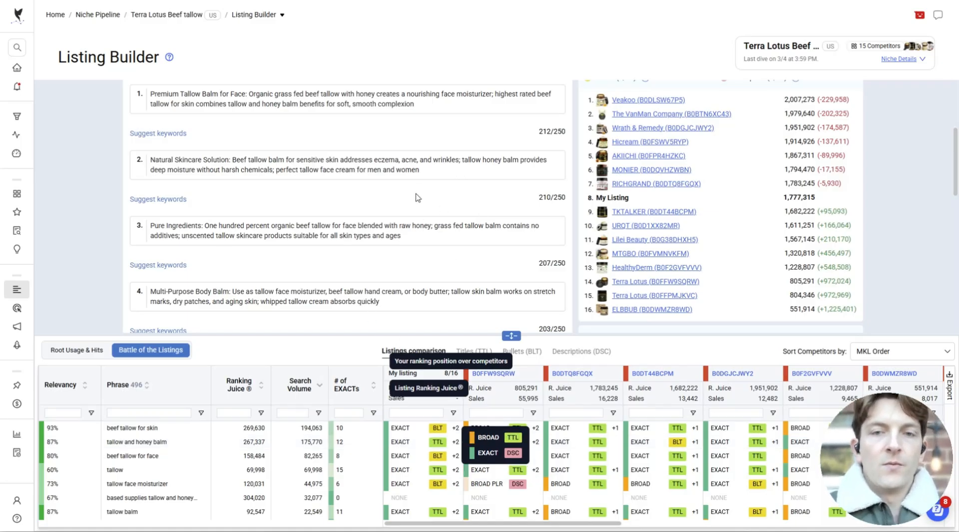
pyautogui.scroll(4, 417, 197)
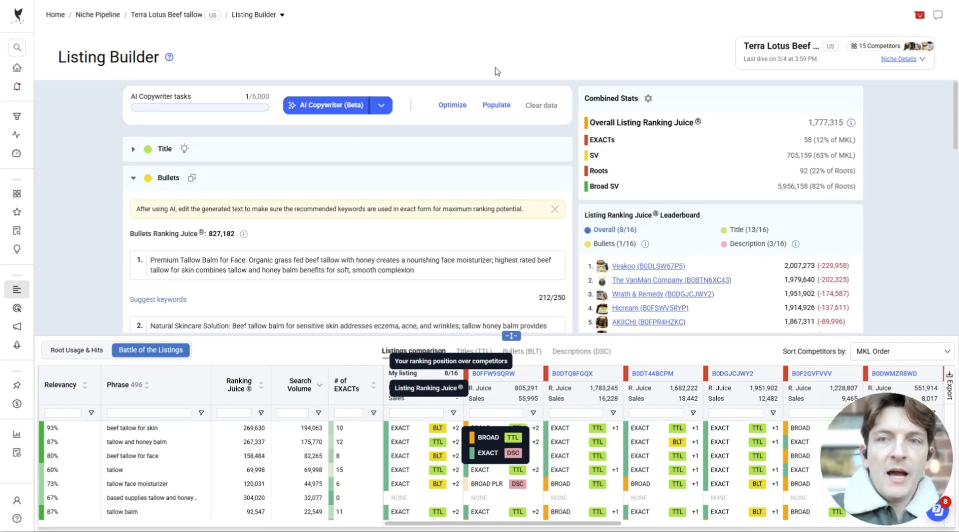
# - Open the Rank Radar overview of tracked products
pyautogui.moveTo(20, 134)
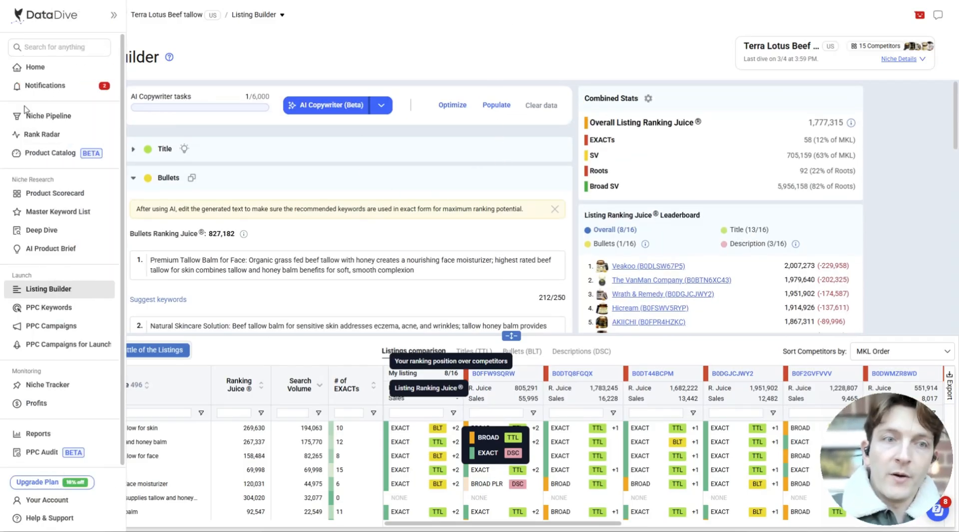
pyautogui.click(34, 136)
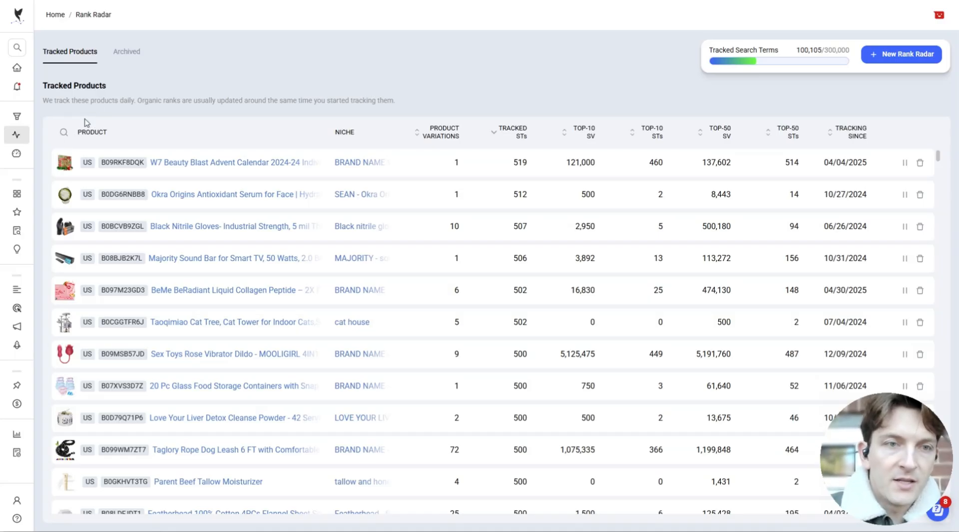
pyautogui.click(67, 136)
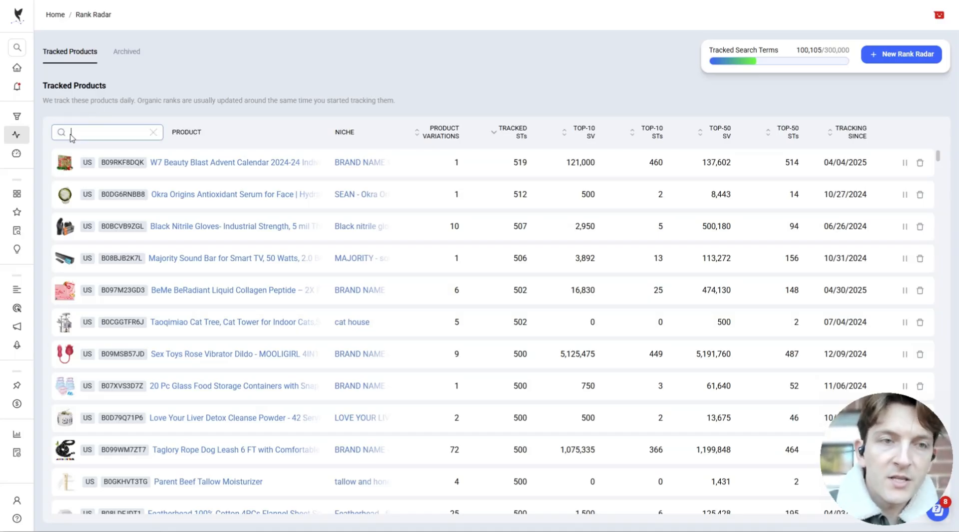
pyautogui.moveTo(31, 114)
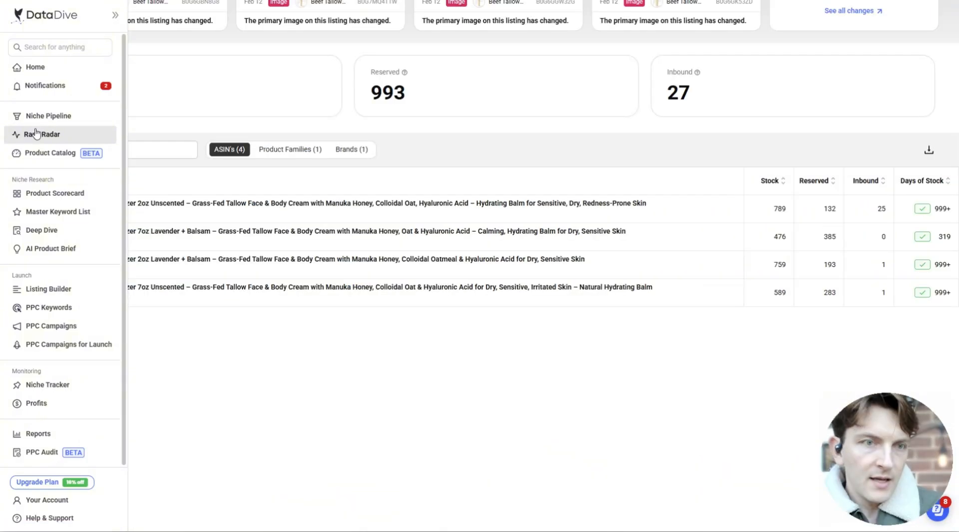
pyautogui.click(36, 133)
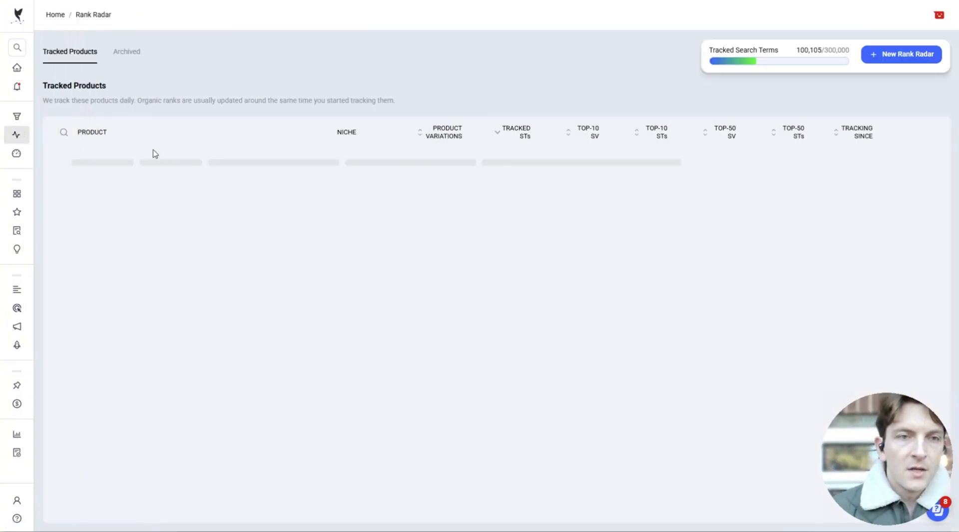
# - Filter the tracked products by "tallow" and open the Parent Beef Tallow Moisturizer rank heatmap
pyautogui.click(64, 135)
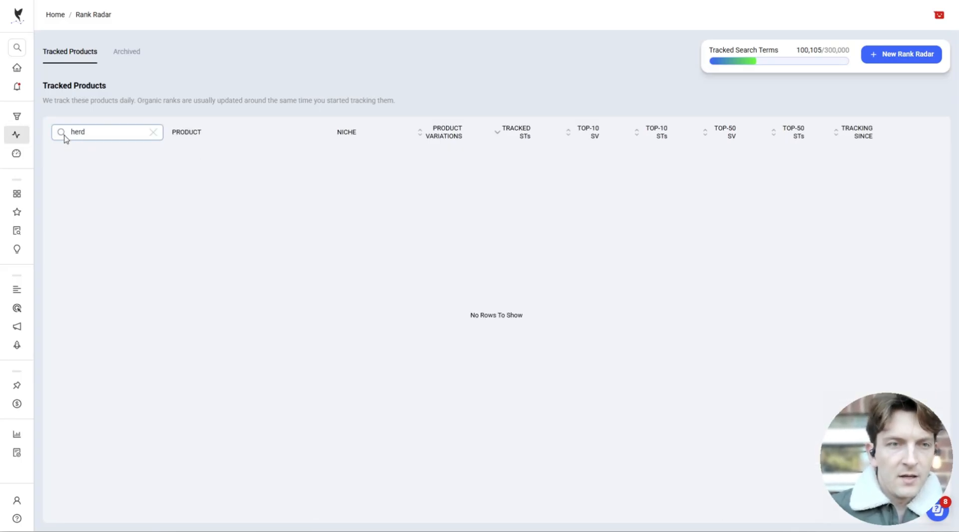
pyautogui.write('tallow')
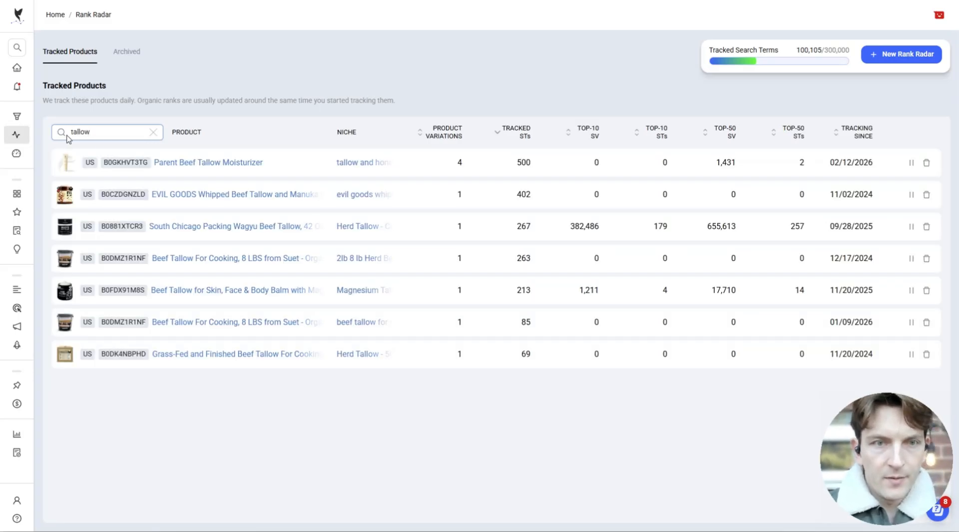
pyautogui.click(210, 168)
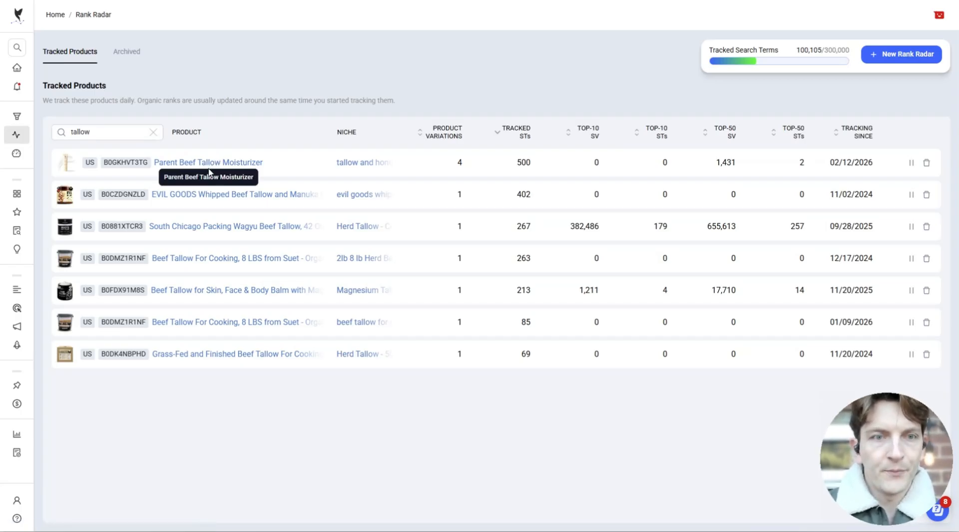
pyautogui.click(213, 164)
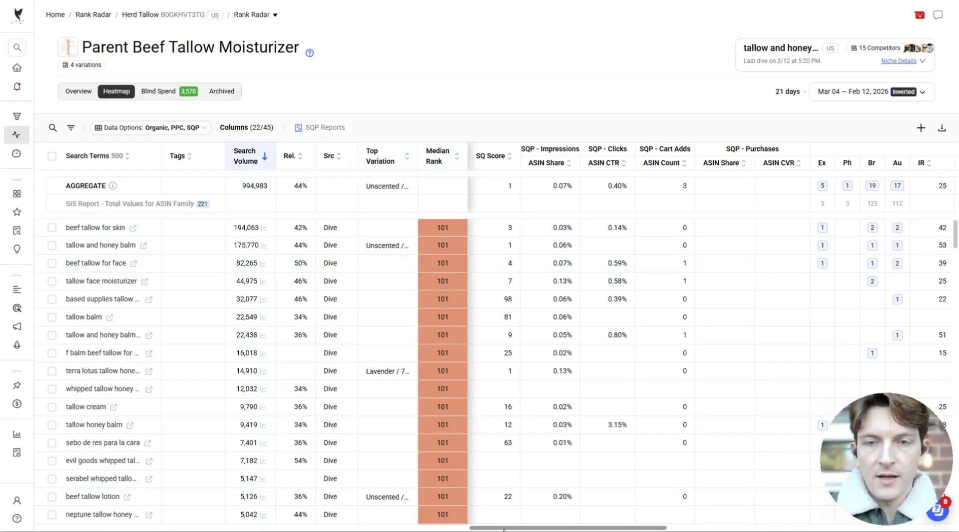
# - Examine the heatmap's SQP, PPC and daily rank columns, sorting the search terms by the 3 March rank
pyautogui.moveTo(503, 530); pyautogui.dragTo(520, 504)
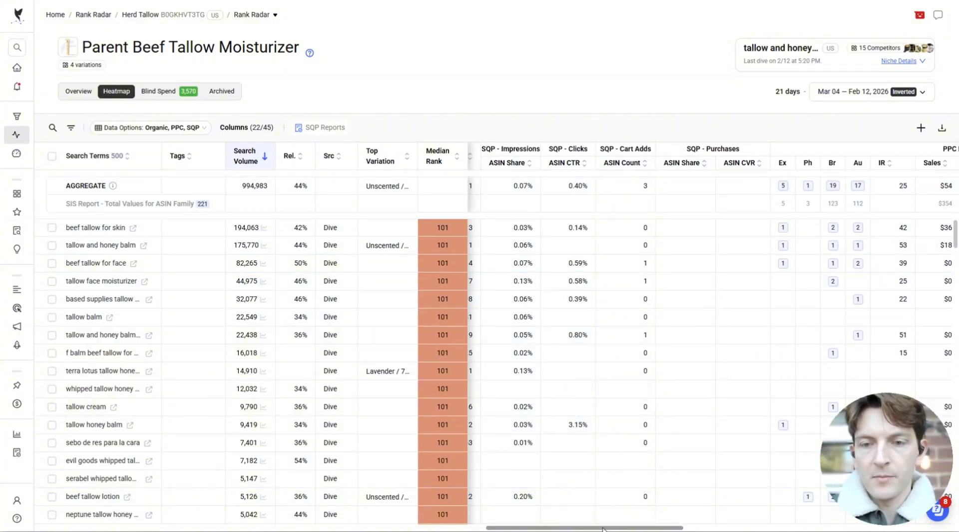
pyautogui.moveTo(602, 529); pyautogui.dragTo(865, 513)
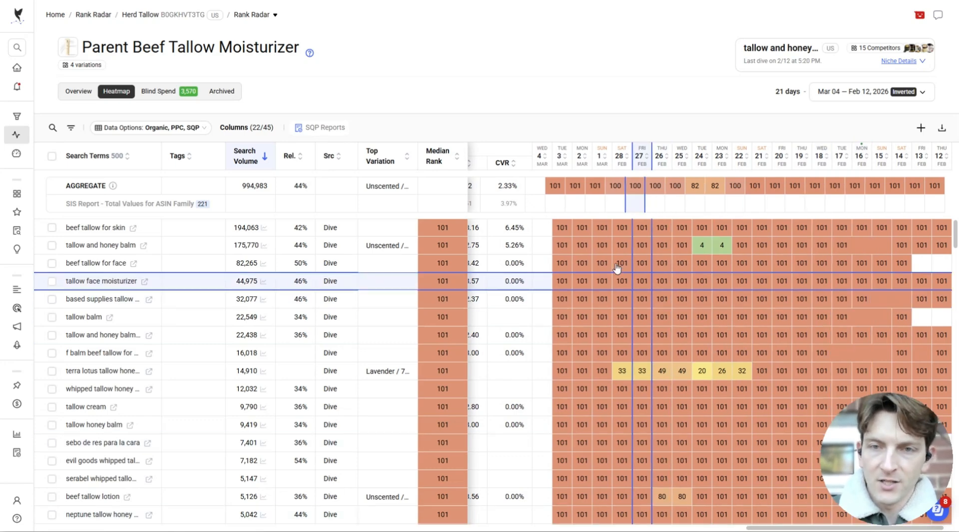
pyautogui.click(565, 159)
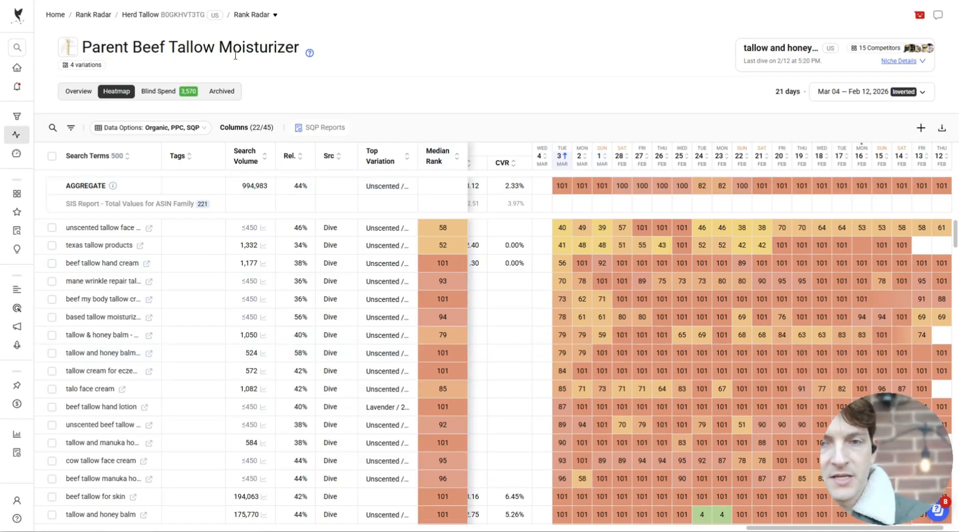
pyautogui.click(879, 93)
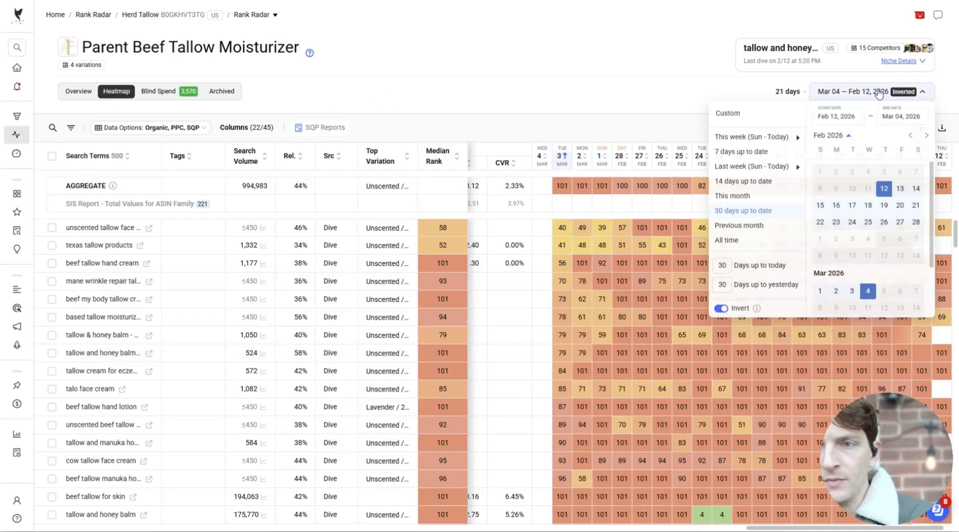
pyautogui.click(741, 207)
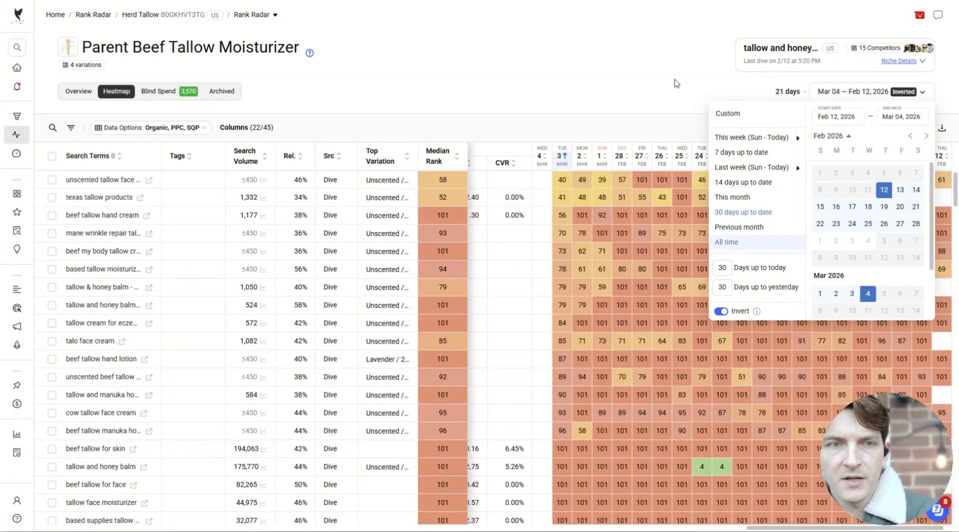
pyautogui.click(630, 36)
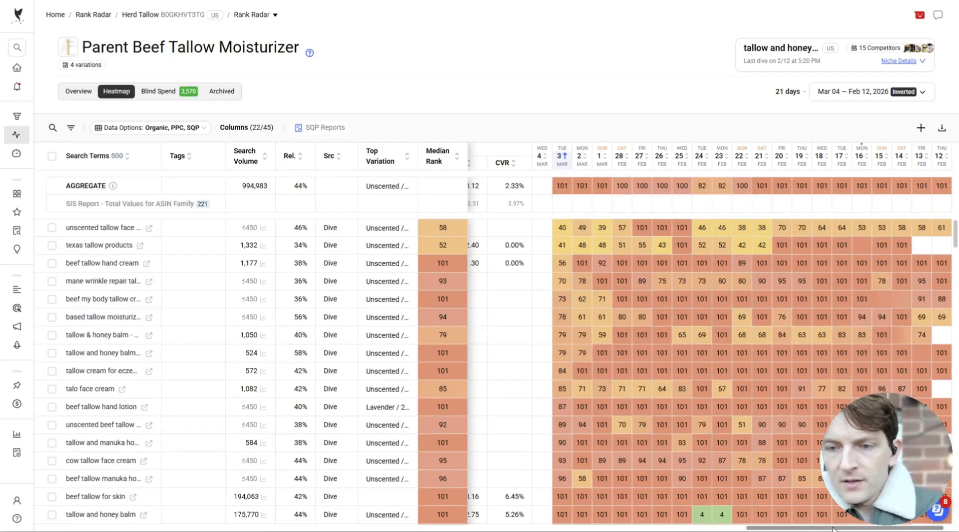
# - Examine the daily keyword ranks across the February to March heatmap dates
pyautogui.moveTo(832, 529); pyautogui.dragTo(870, 530)
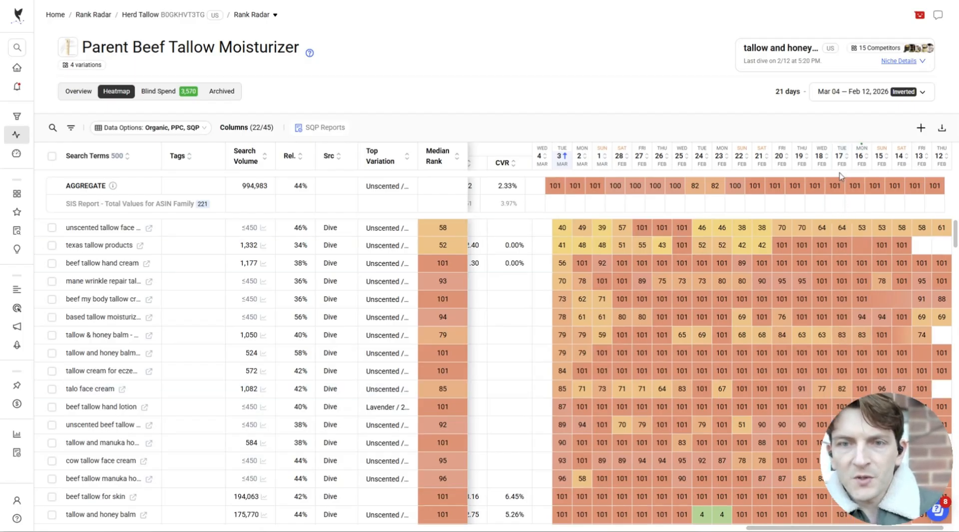
pyautogui.scroll(-2, 884, 298)
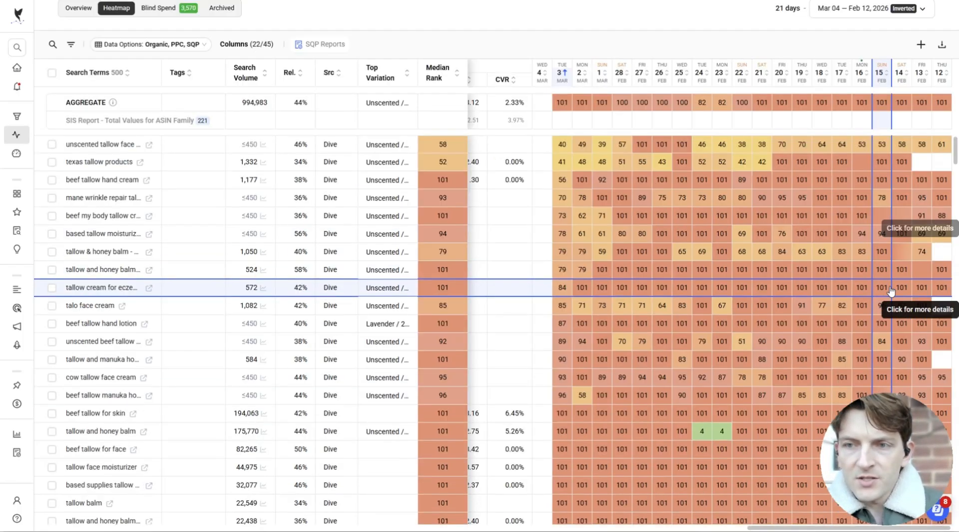
pyautogui.scroll(2, 884, 299)
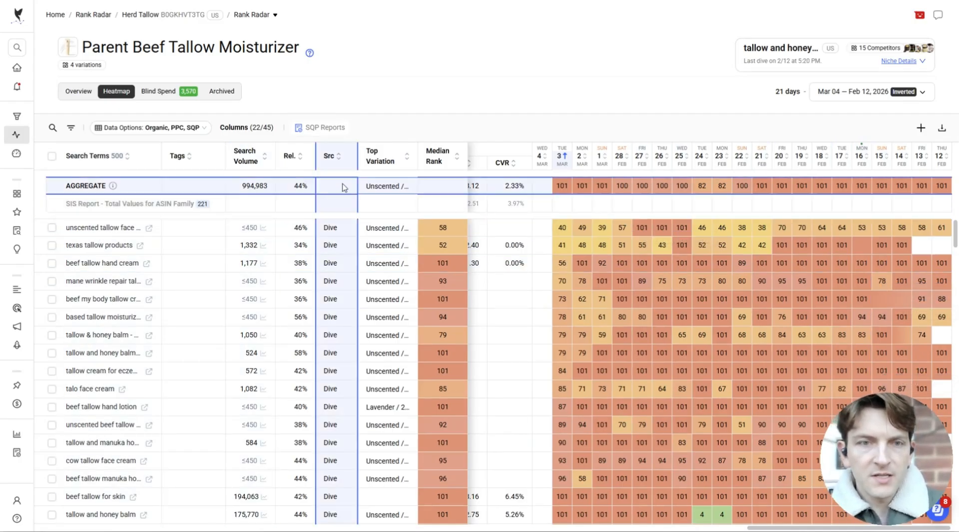
# - Sort the search terms by highest search volume and compare PPC performance with daily ranks for the top terms
pyautogui.click(263, 156)
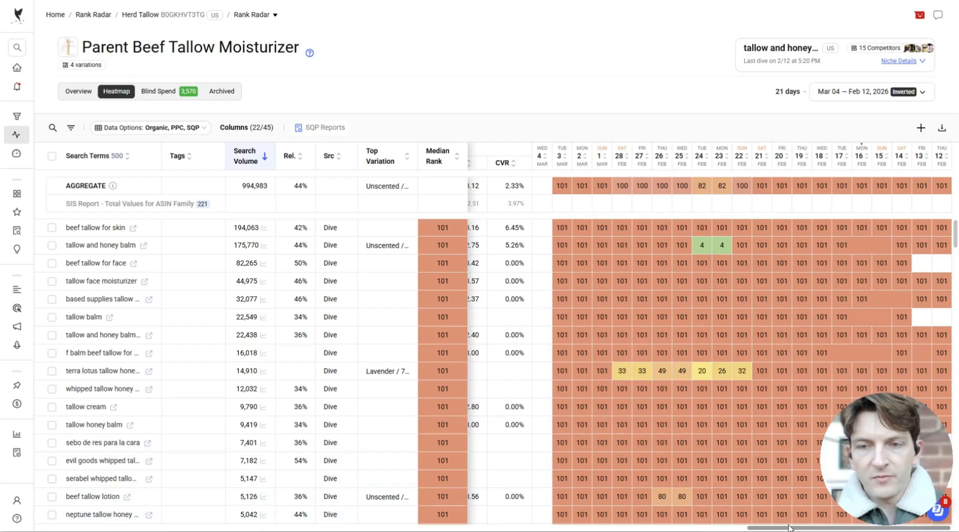
pyautogui.moveTo(791, 528); pyautogui.dragTo(719, 521)
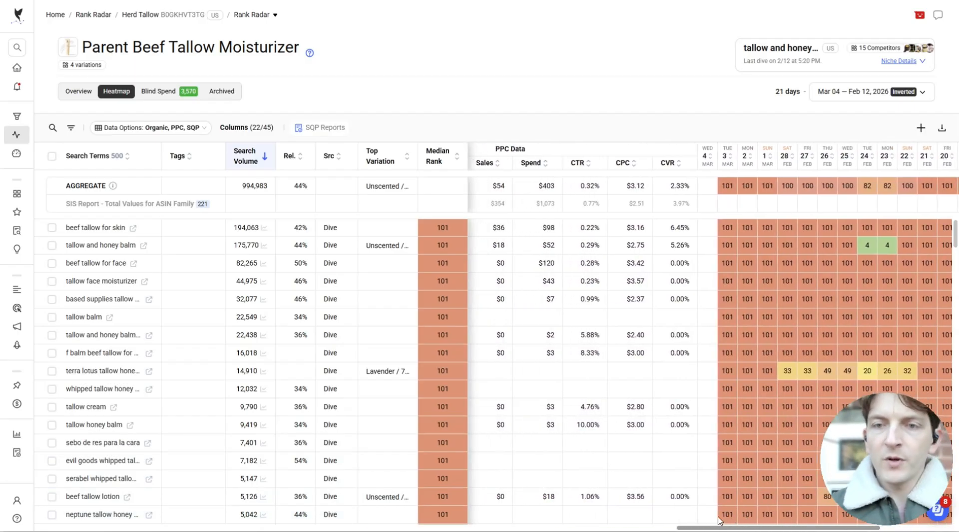
pyautogui.moveTo(238, 247)
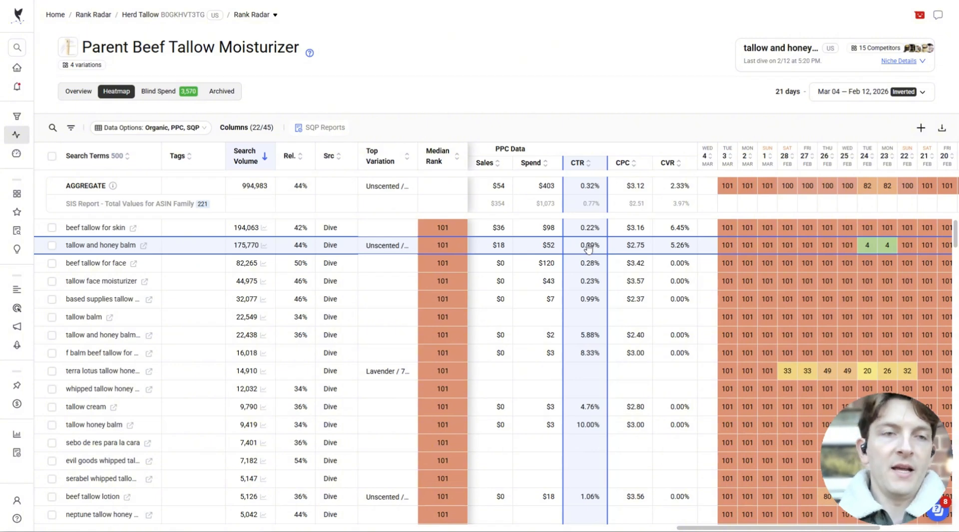
pyautogui.moveTo(39, 220)
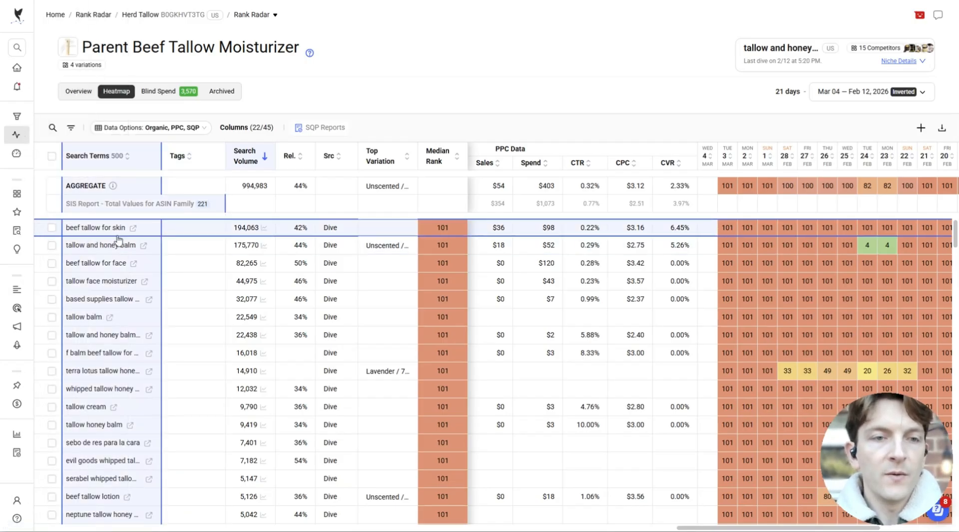
# - Copy the search term "tallow and honey balm" and open the niche's Listing Builder
pyautogui.rightClick(113, 250)
pyautogui.click(134, 258)
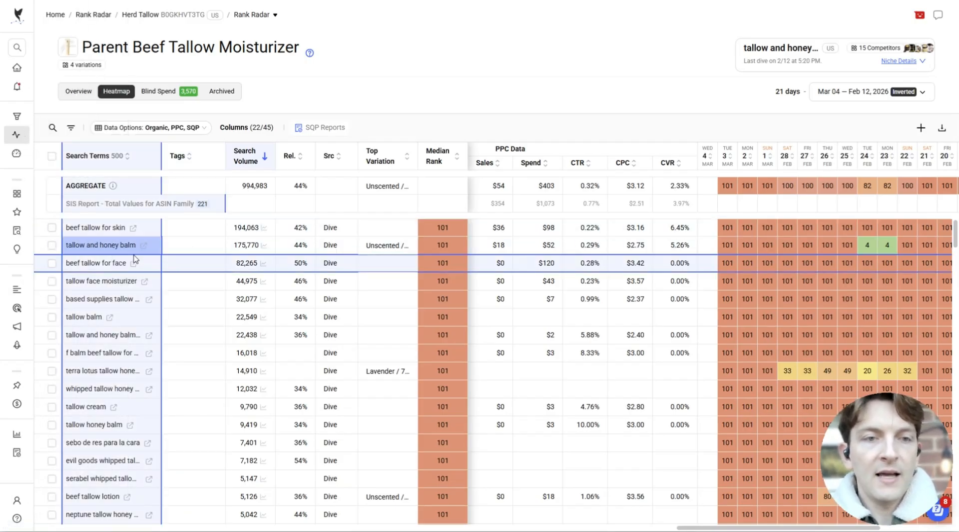
pyautogui.moveTo(23, 286)
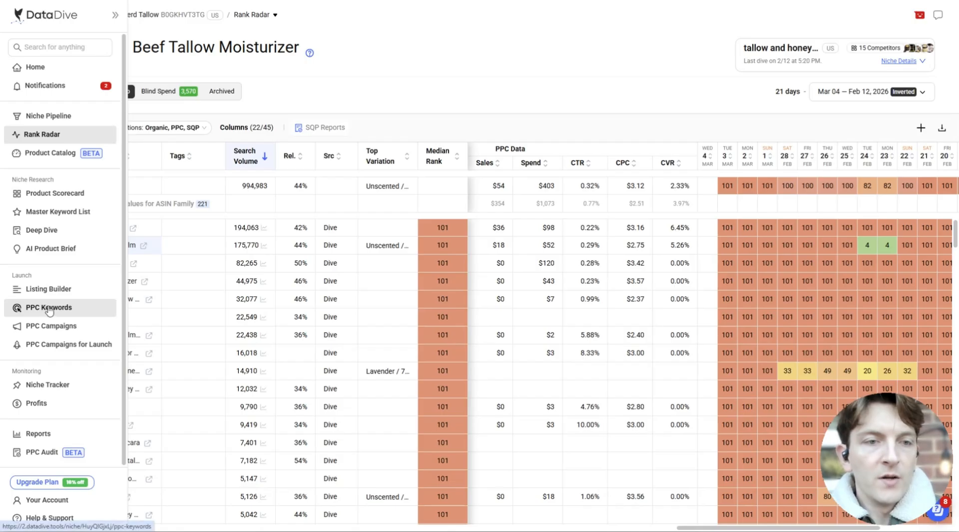
pyautogui.click(50, 291)
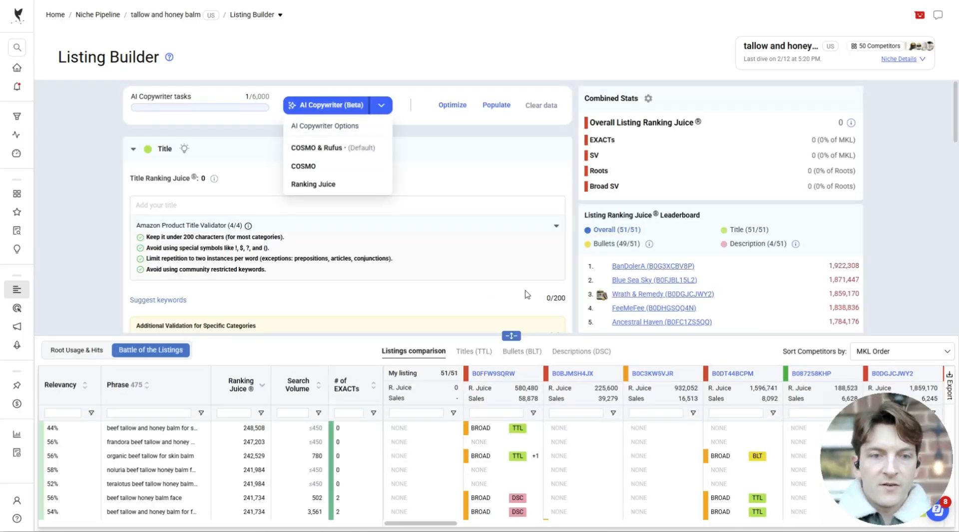
# - Filter the keyword comparison by "tallow and honey balm" and sort the phrases by highest search volume
pyautogui.click(146, 415)
pyautogui.hotkey('ctrl', 'v')
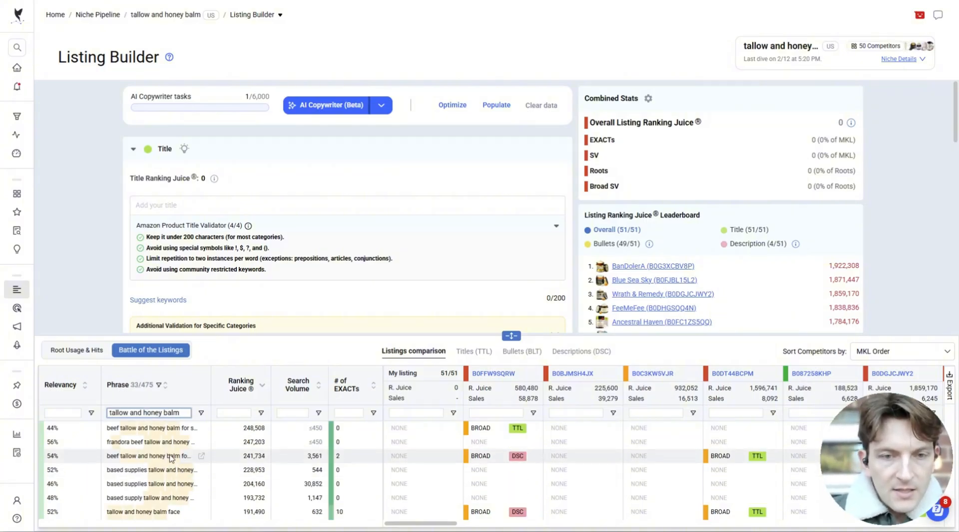
pyautogui.click(319, 394)
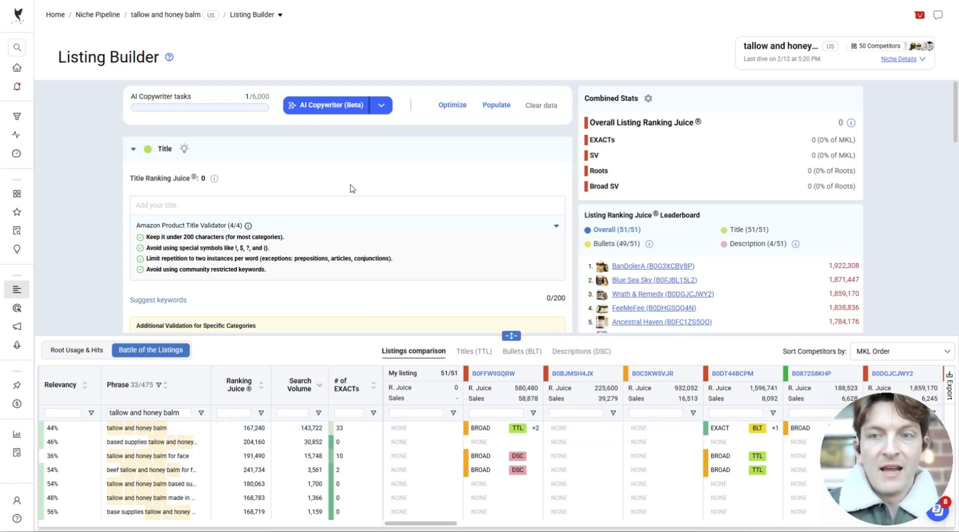
pyautogui.scroll(-9, 300, 190)
pyautogui.scroll(9, 303, 210)
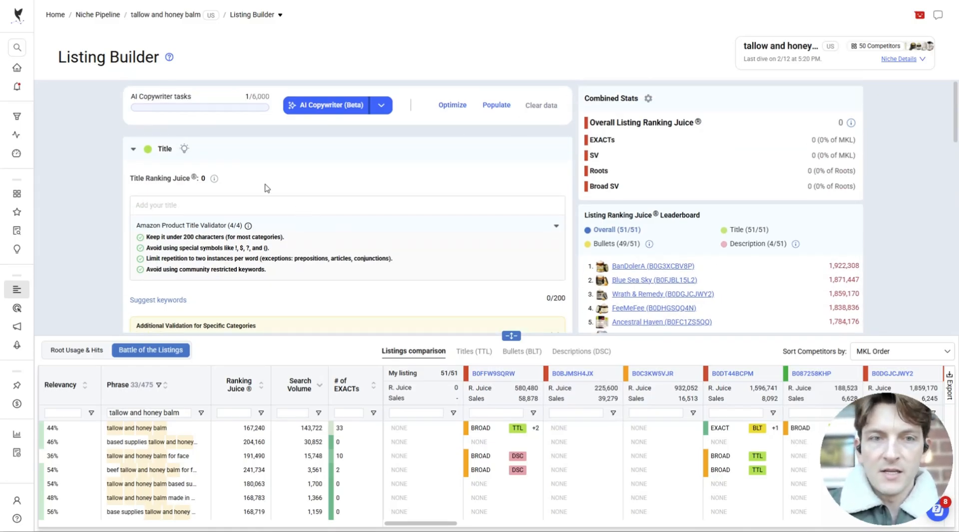
# - Enter "tallow and honey balm" as the listing title and check the AI Copywriter's optimization options
pyautogui.hotkey('ctrl', 'v')
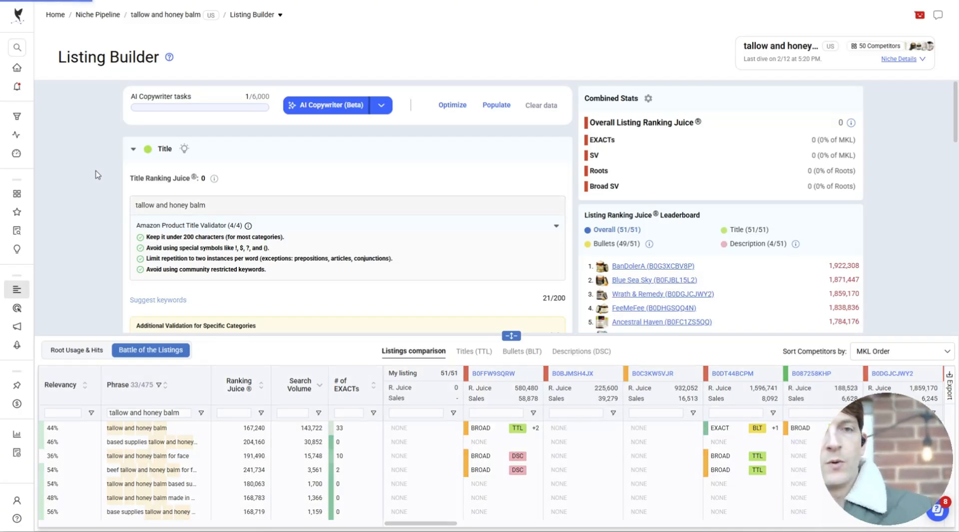
pyautogui.click(382, 107)
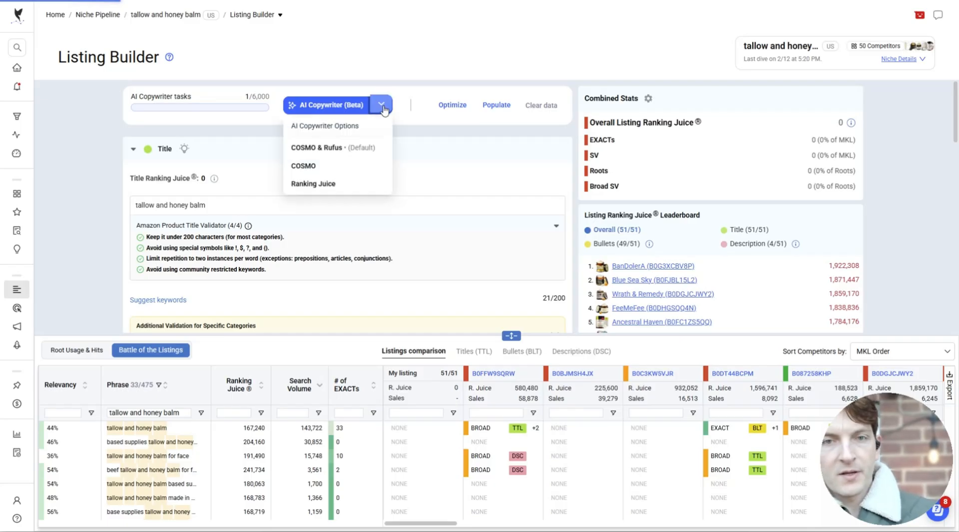
pyautogui.click(312, 155)
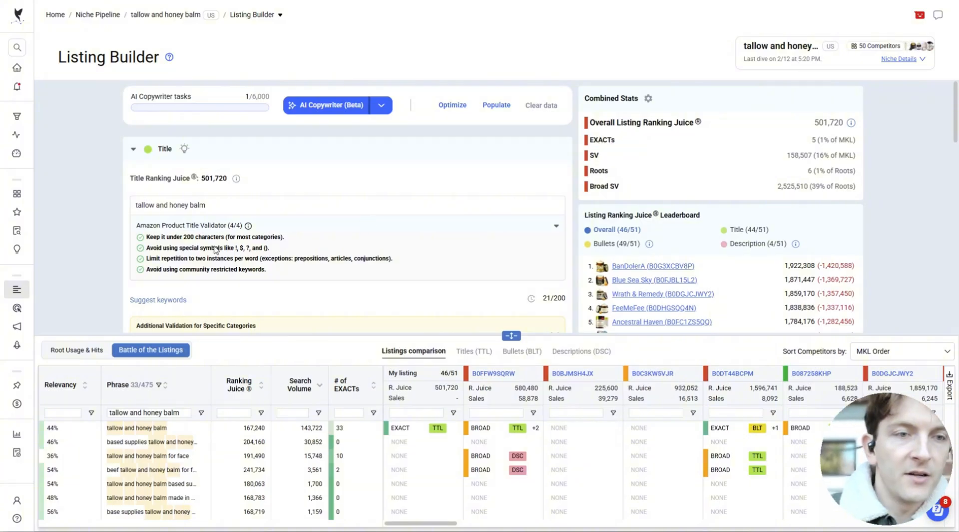
pyautogui.moveTo(11, 320)
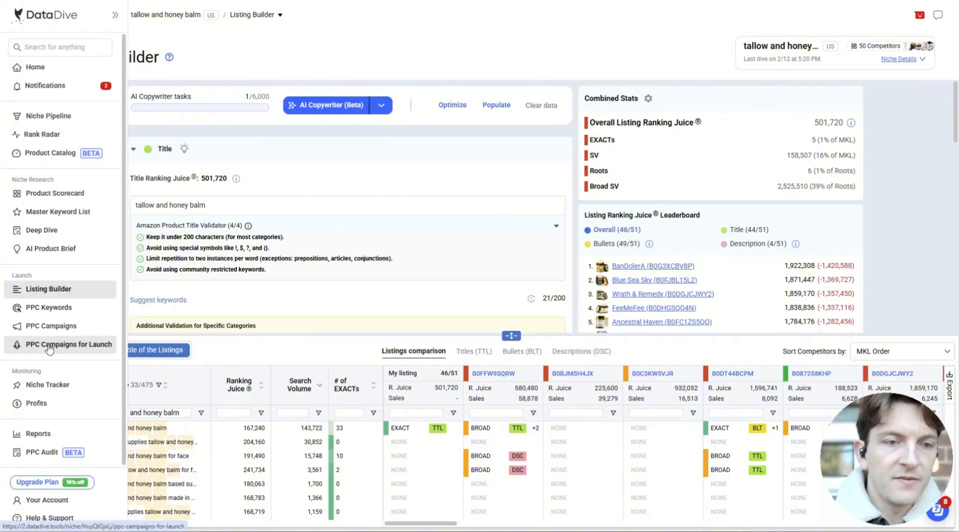